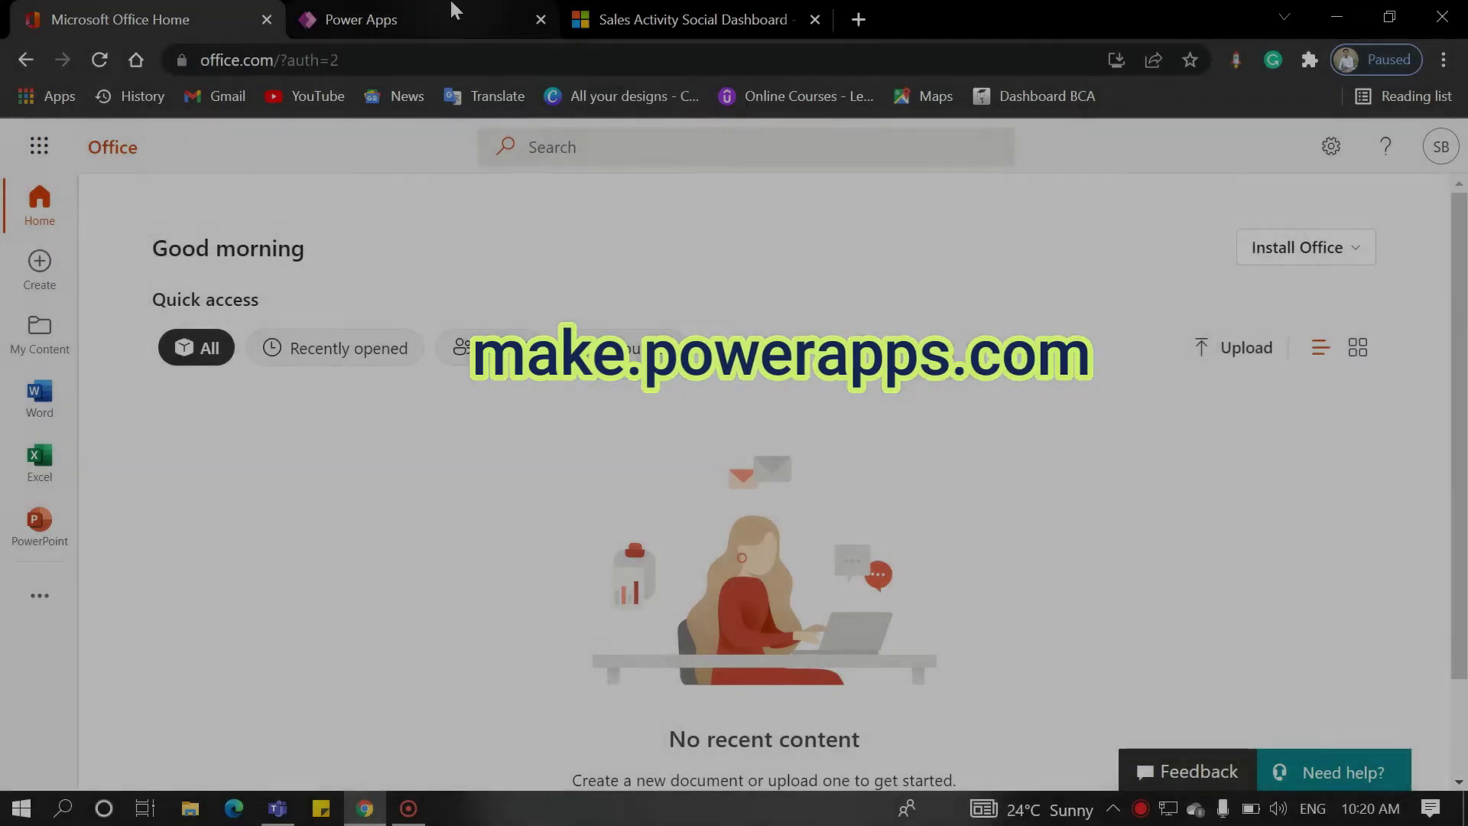
# Step: From the Power Apps apps list, launch the Sales Hub app
pyautogui.click(439, 22)
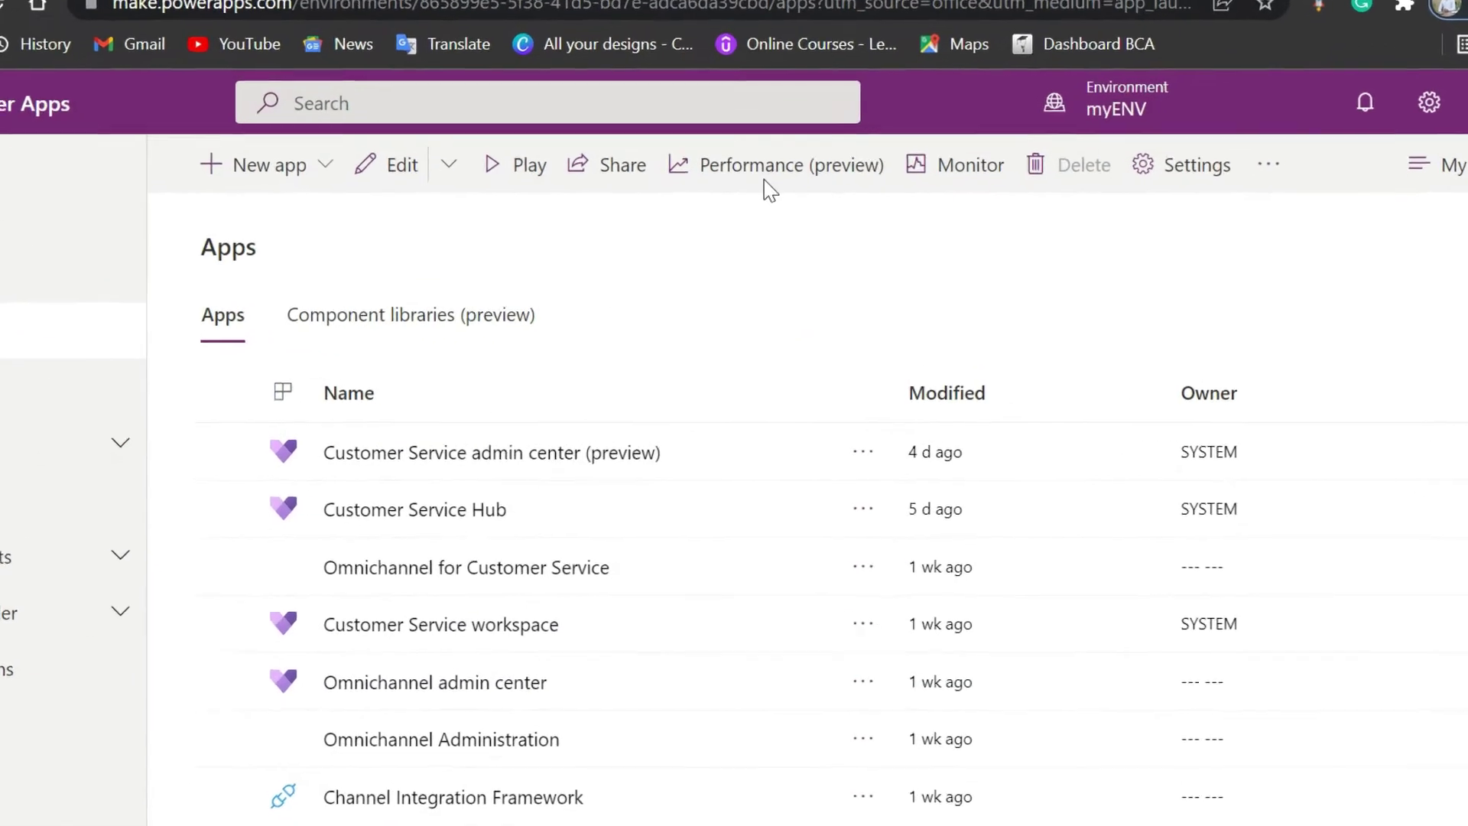
pyautogui.scroll(-3, 749, 341)
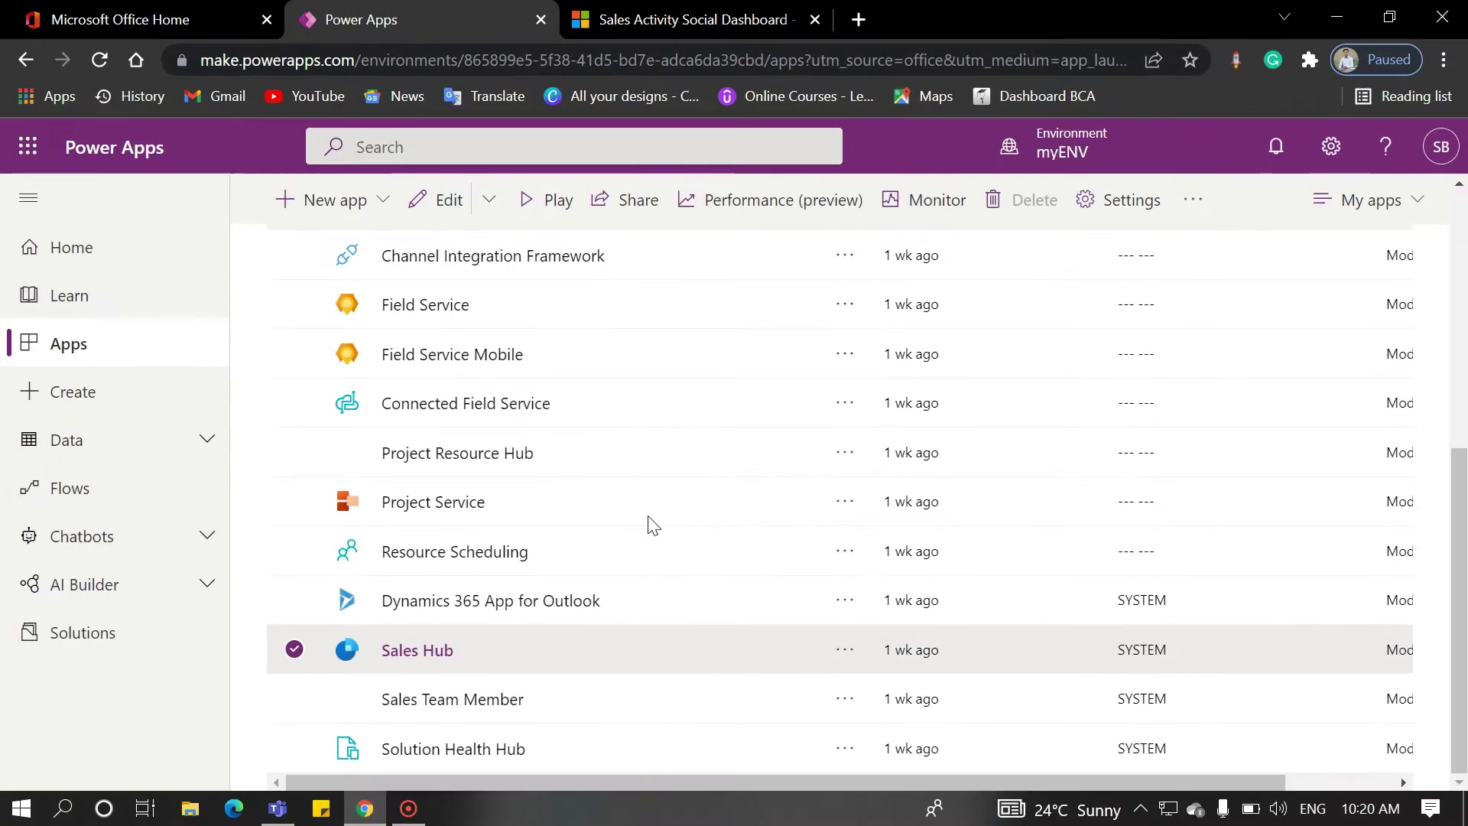
pyautogui.scroll(5, 646, 524)
pyautogui.scroll(-5, 650, 525)
pyautogui.scroll(-1, 647, 524)
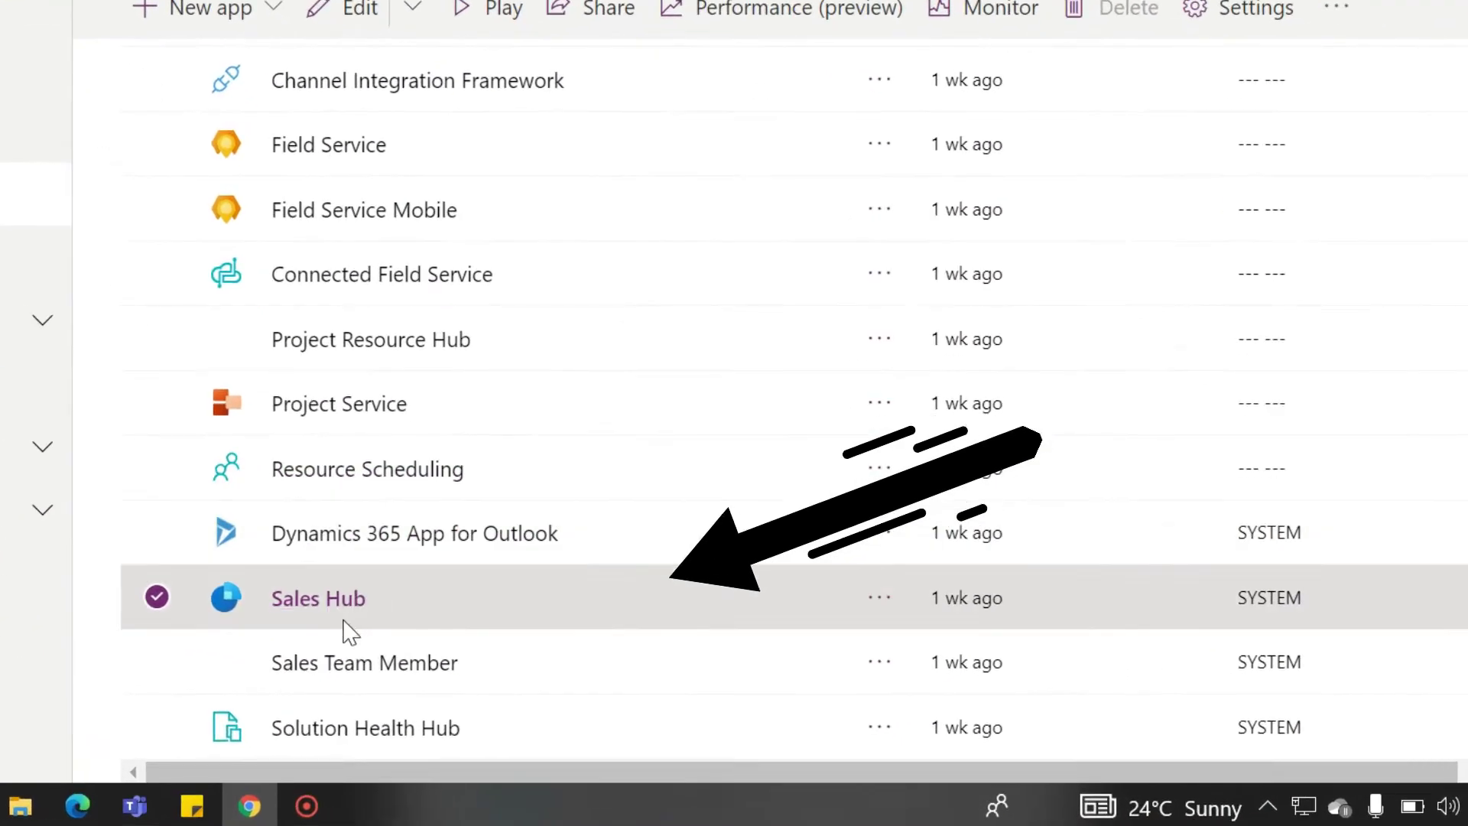
pyautogui.click(324, 600)
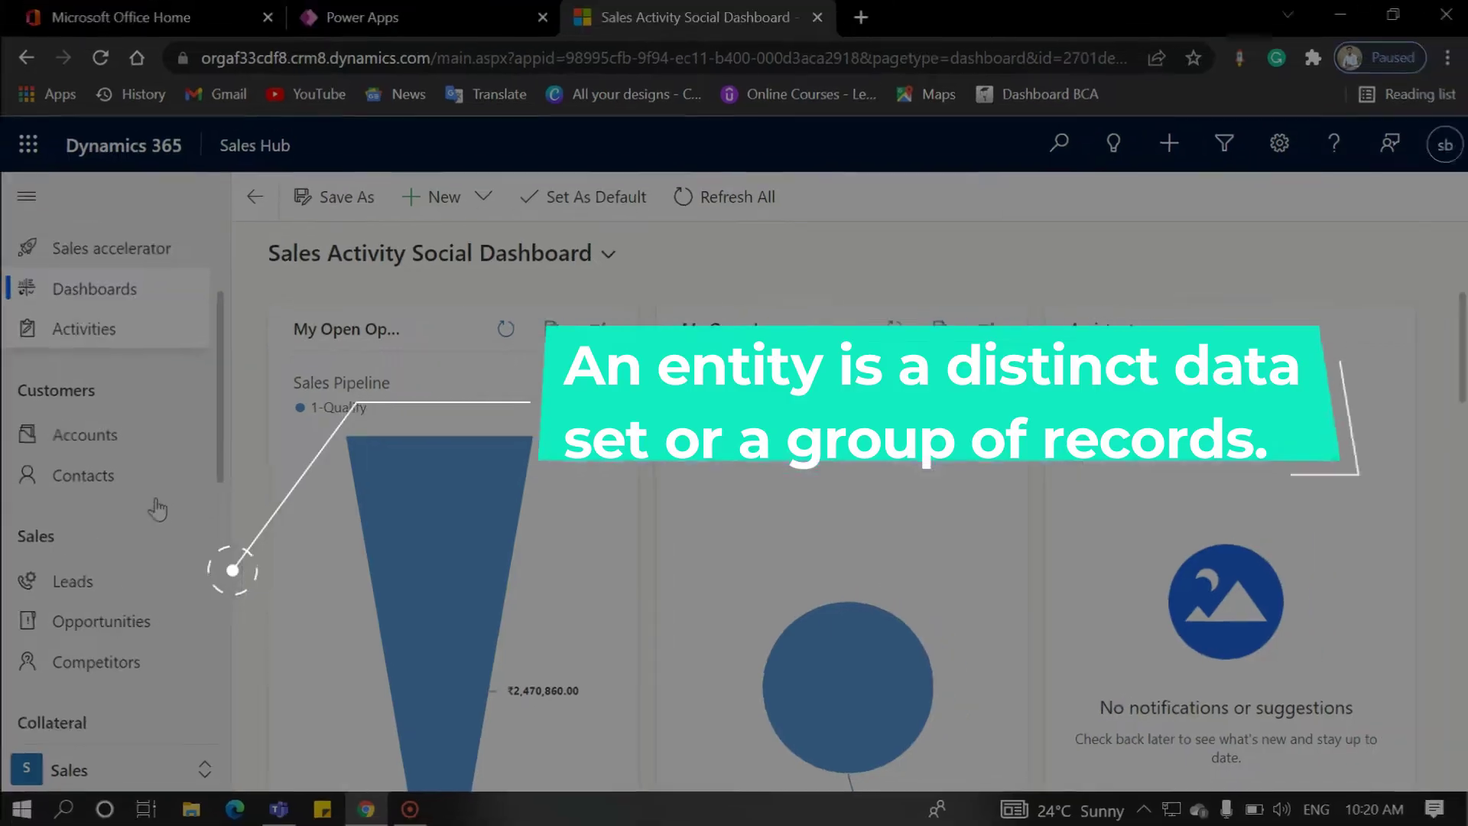
# Step: Go to Leads under Sales and start a new lead from the My Open Leads list
pyautogui.scroll(-1, 196, 672)
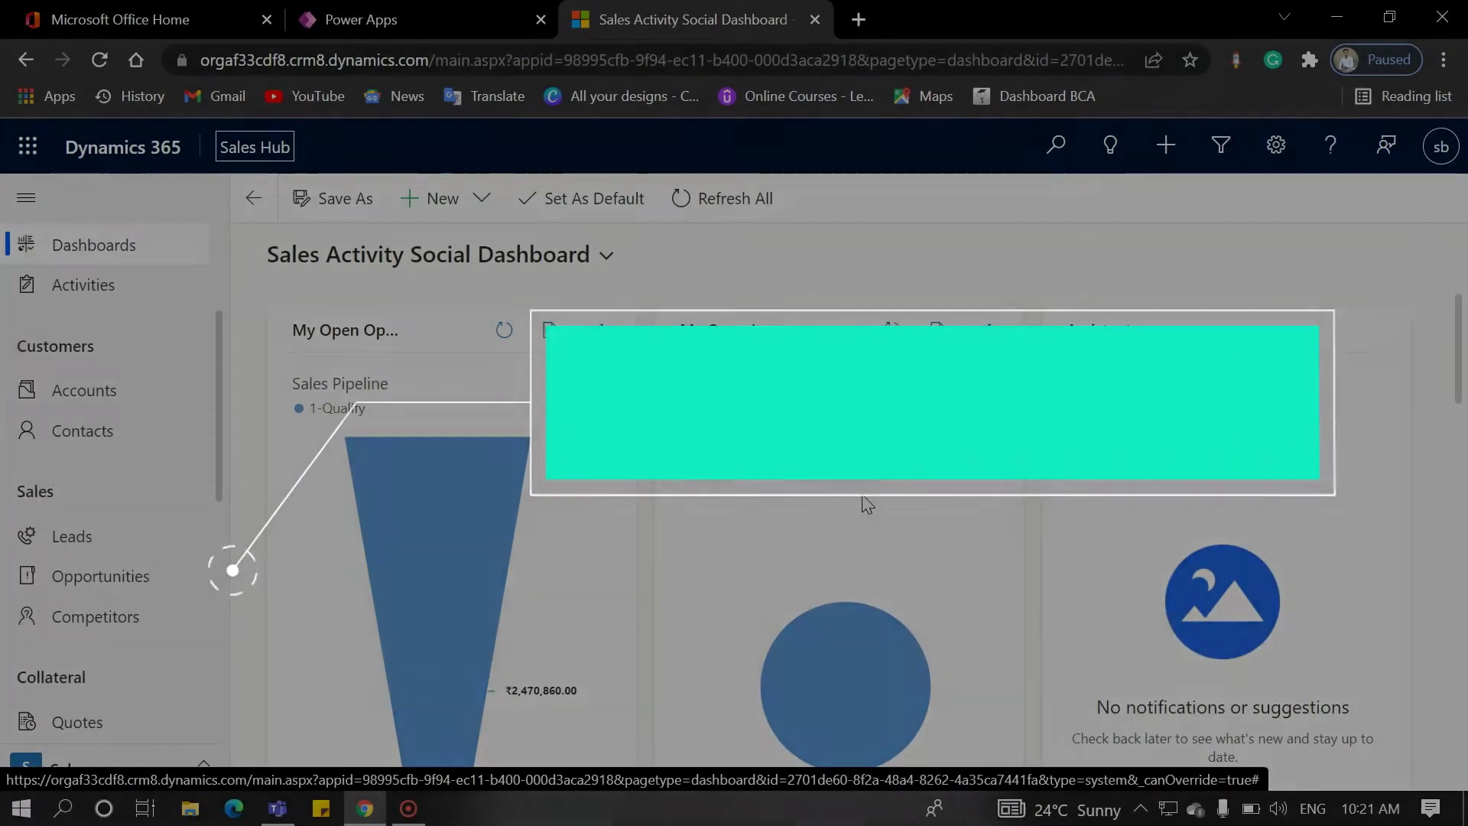
pyautogui.scroll(-1, 160, 518)
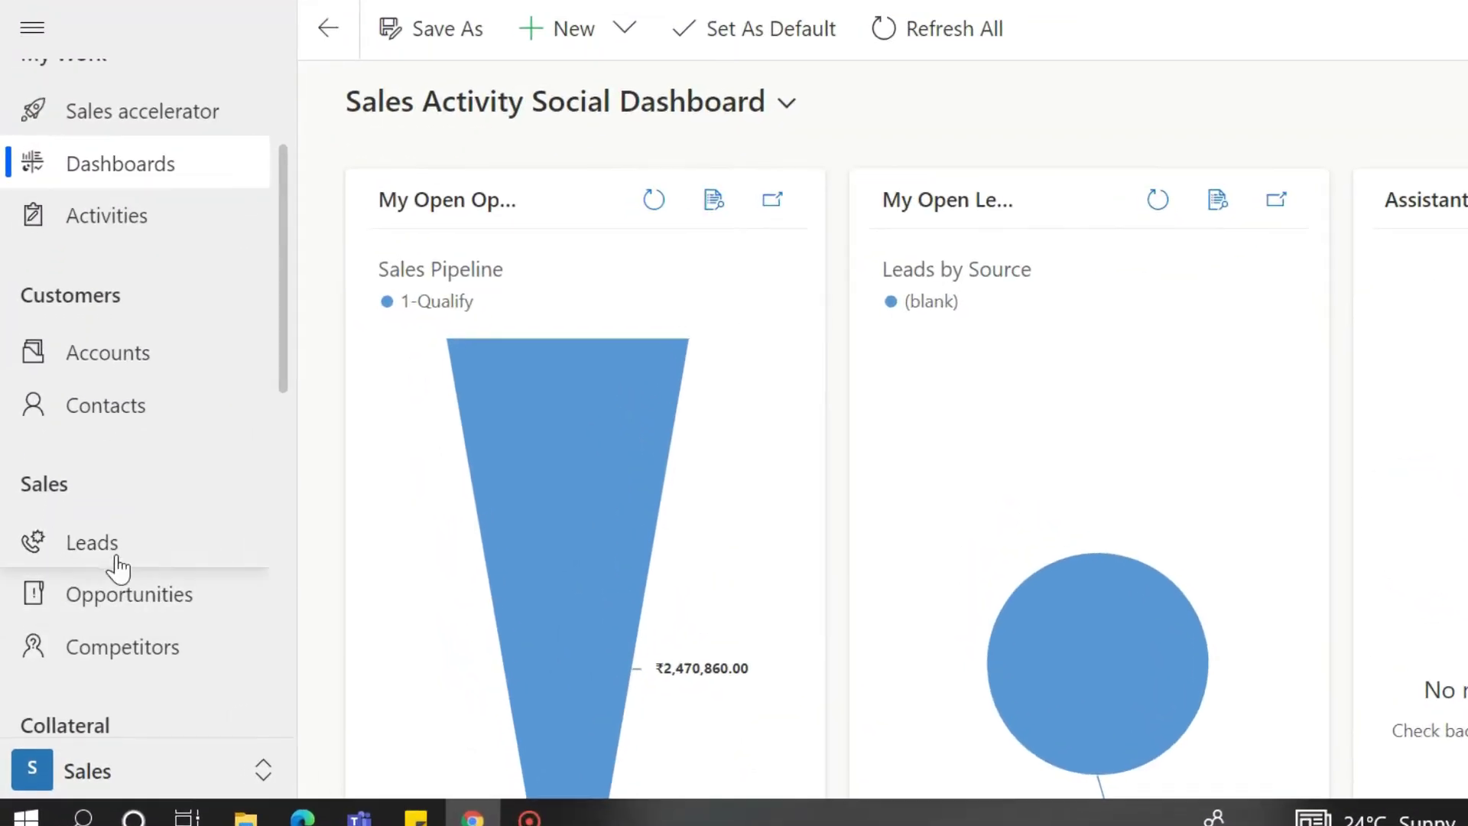
pyautogui.click(86, 454)
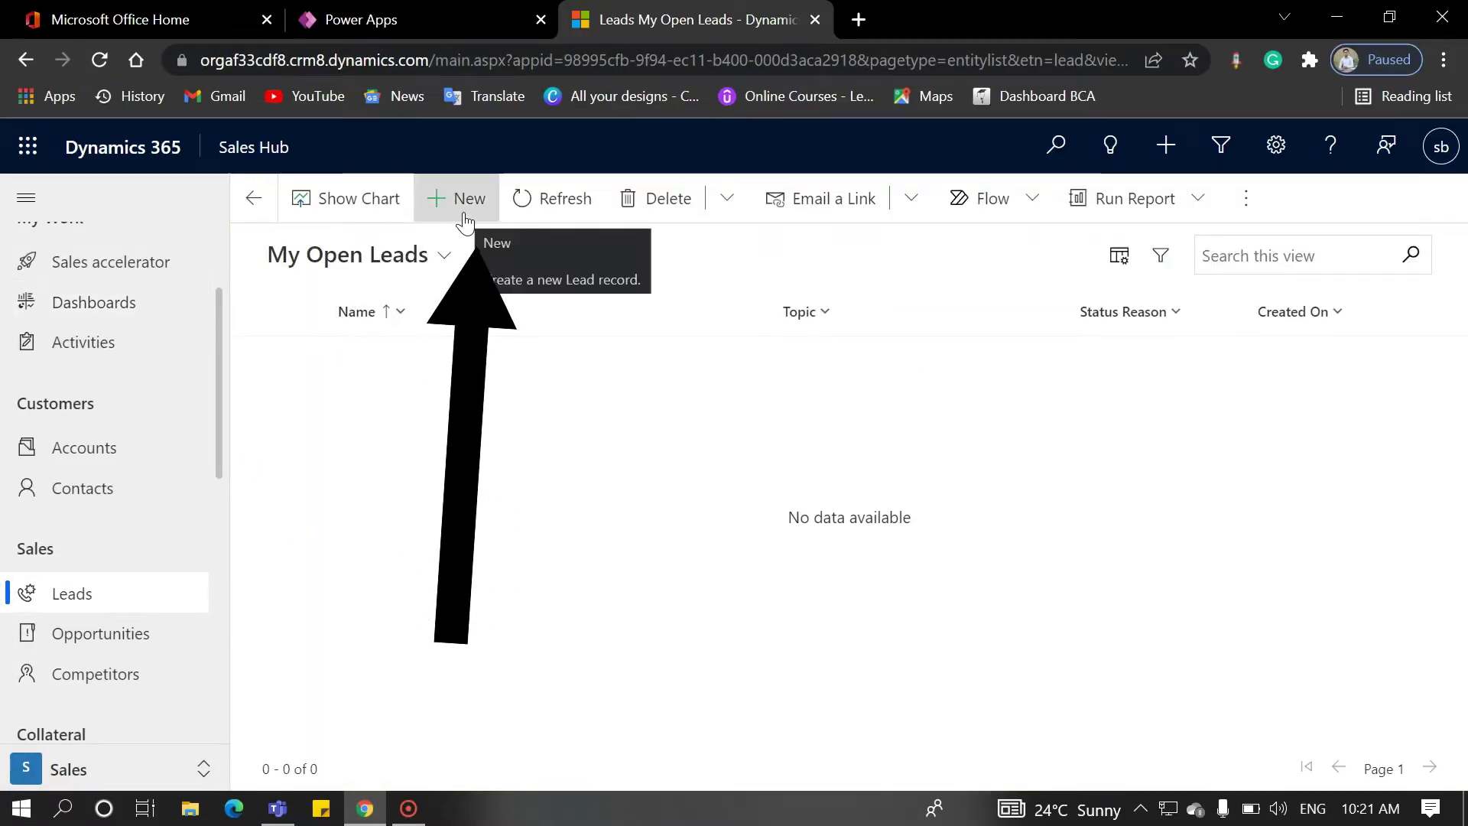
pyautogui.click(464, 220)
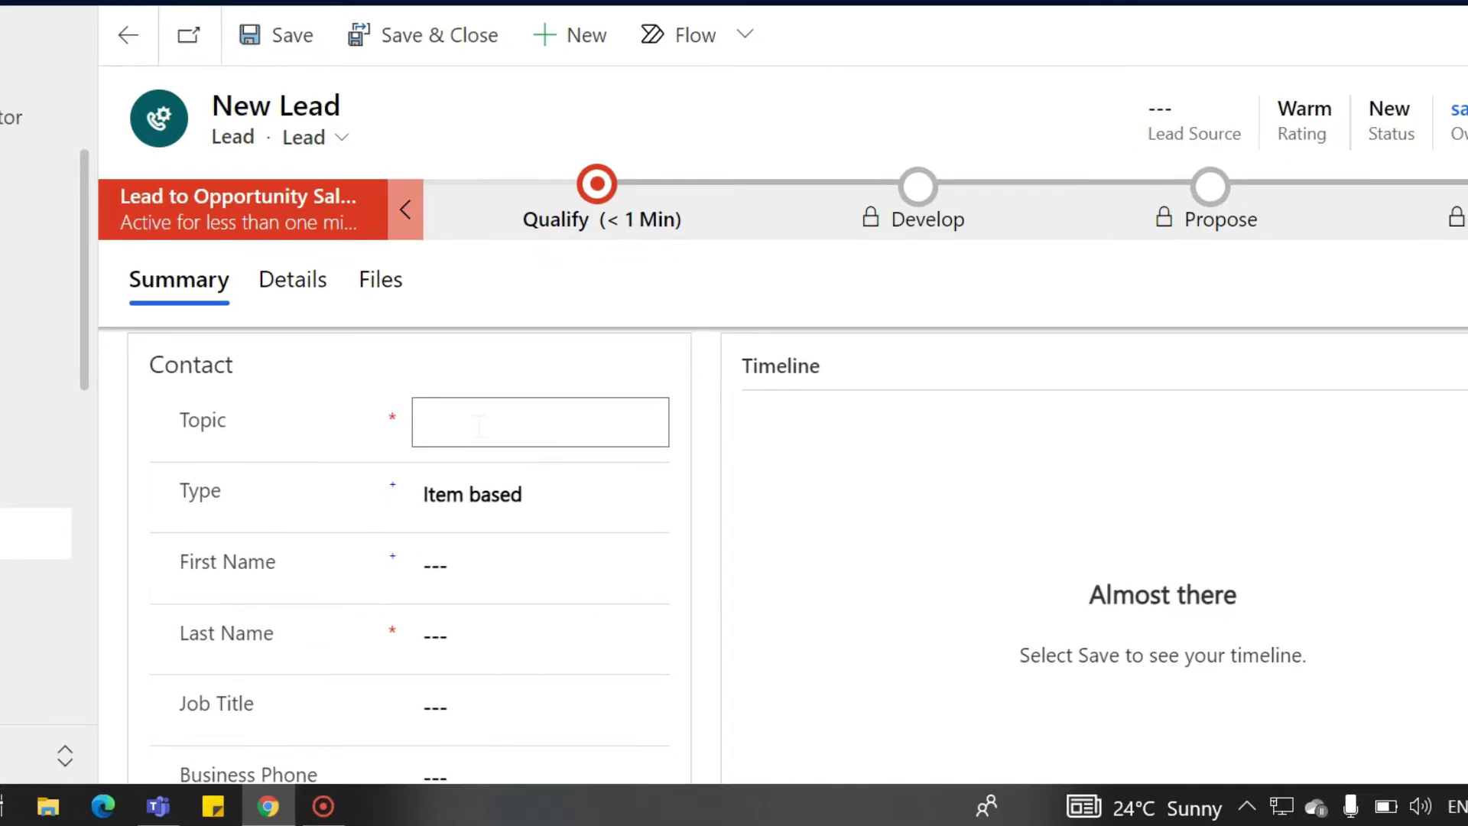
# Step: Enter topic 'Need 10 pc', keep type Item based, and fill the lead's first name and job title 'customer'
pyautogui.write('Need 10 pc')
pyautogui.press('Tab')
pyautogui.click(481, 422)
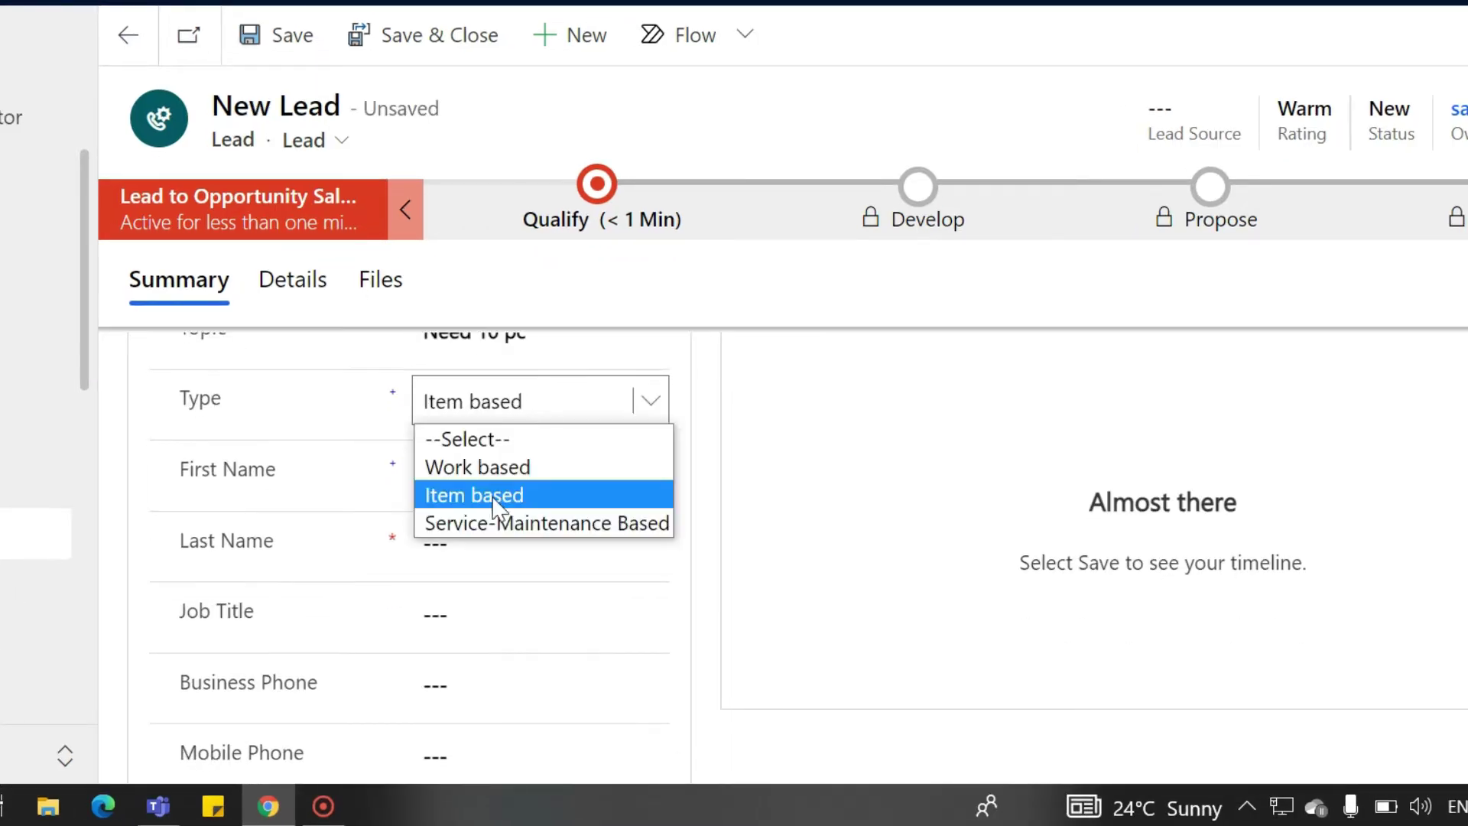
pyautogui.press('Tab')
pyautogui.write('test')
pyautogui.press('Tab')
pyautogui.click(505, 611)
pyautogui.write('c')
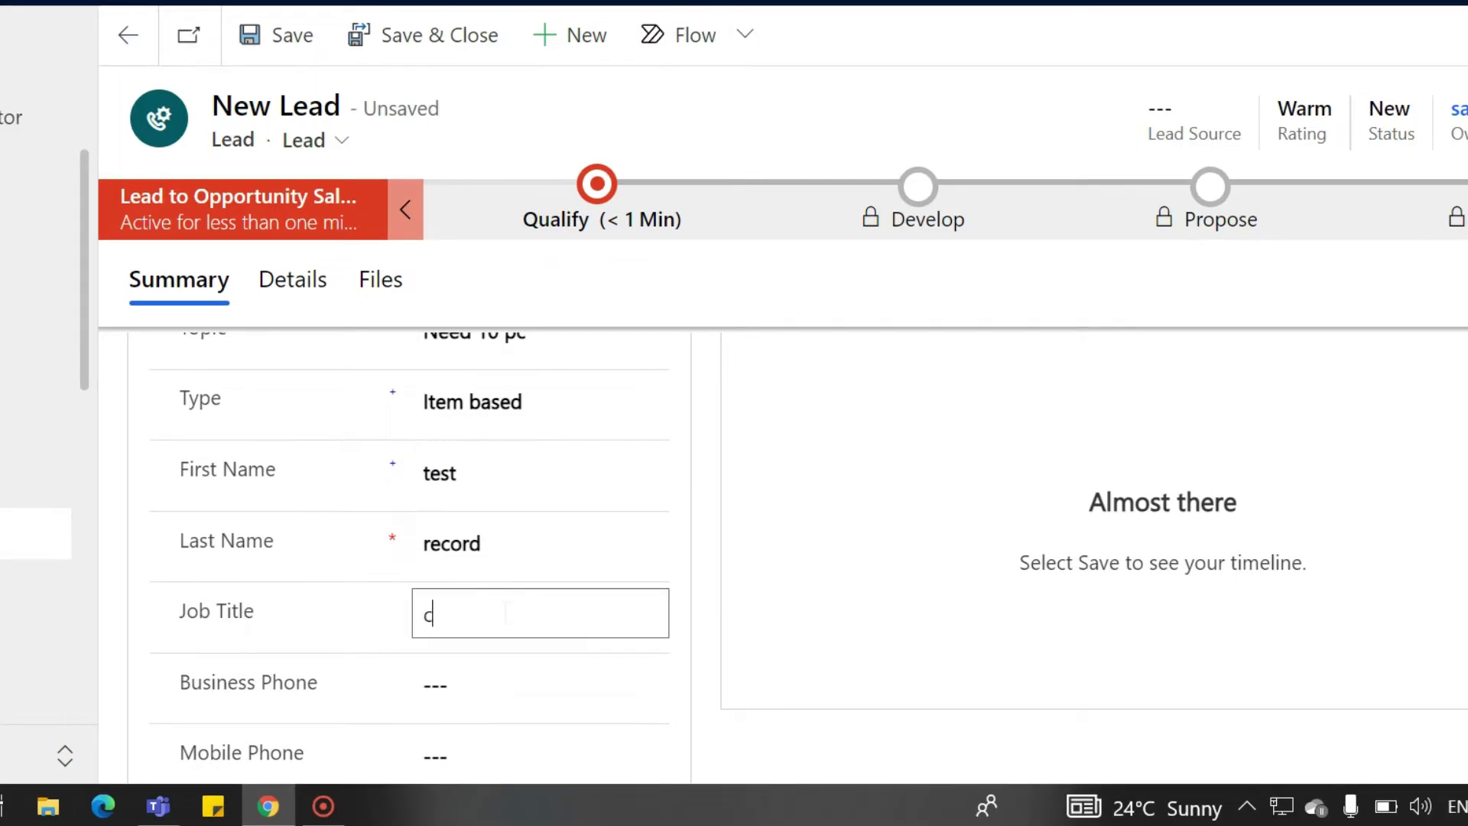
pyautogui.write('ustomer')
# Step: Add the lead's business phone, email, company 'abc pvt ltd' and website 'abc.com', then save
pyautogui.press('Tab')
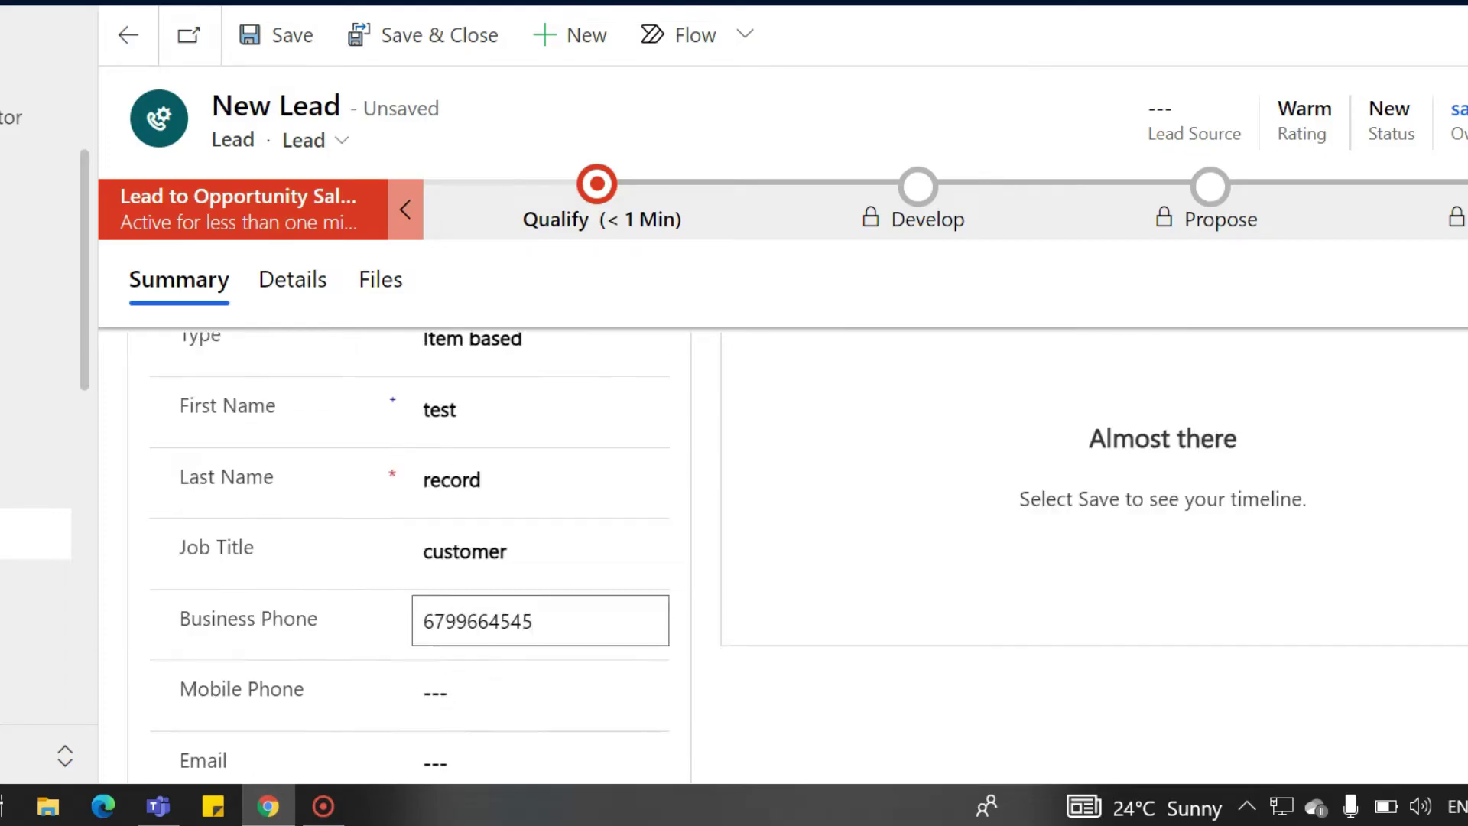
pyautogui.press('Tab')
pyautogui.write('test@gmail')
pyautogui.press('Tab')
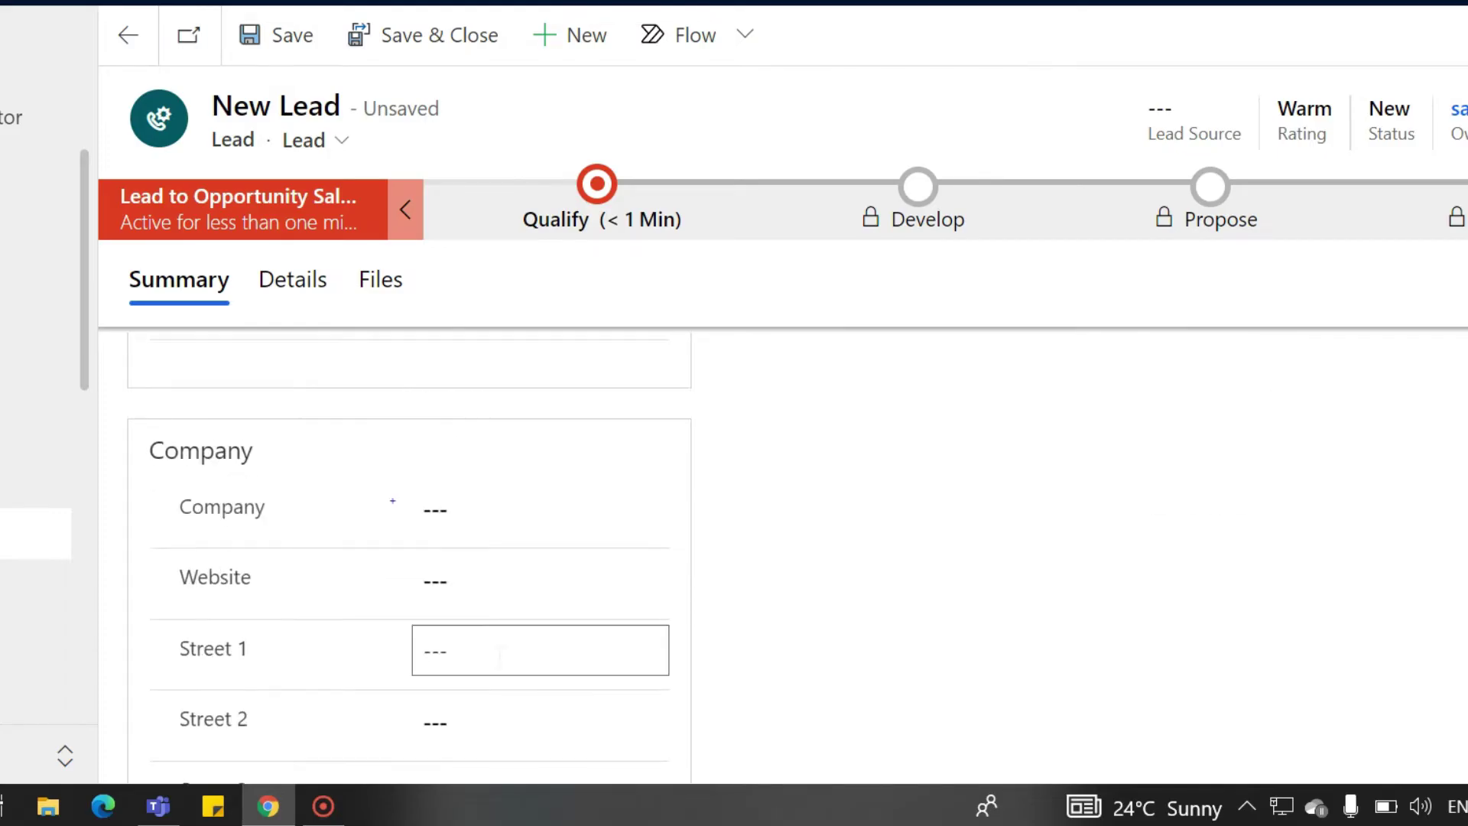
pyautogui.write('abc pvt ltd')
pyautogui.press('Tab')
pyautogui.write('abc')
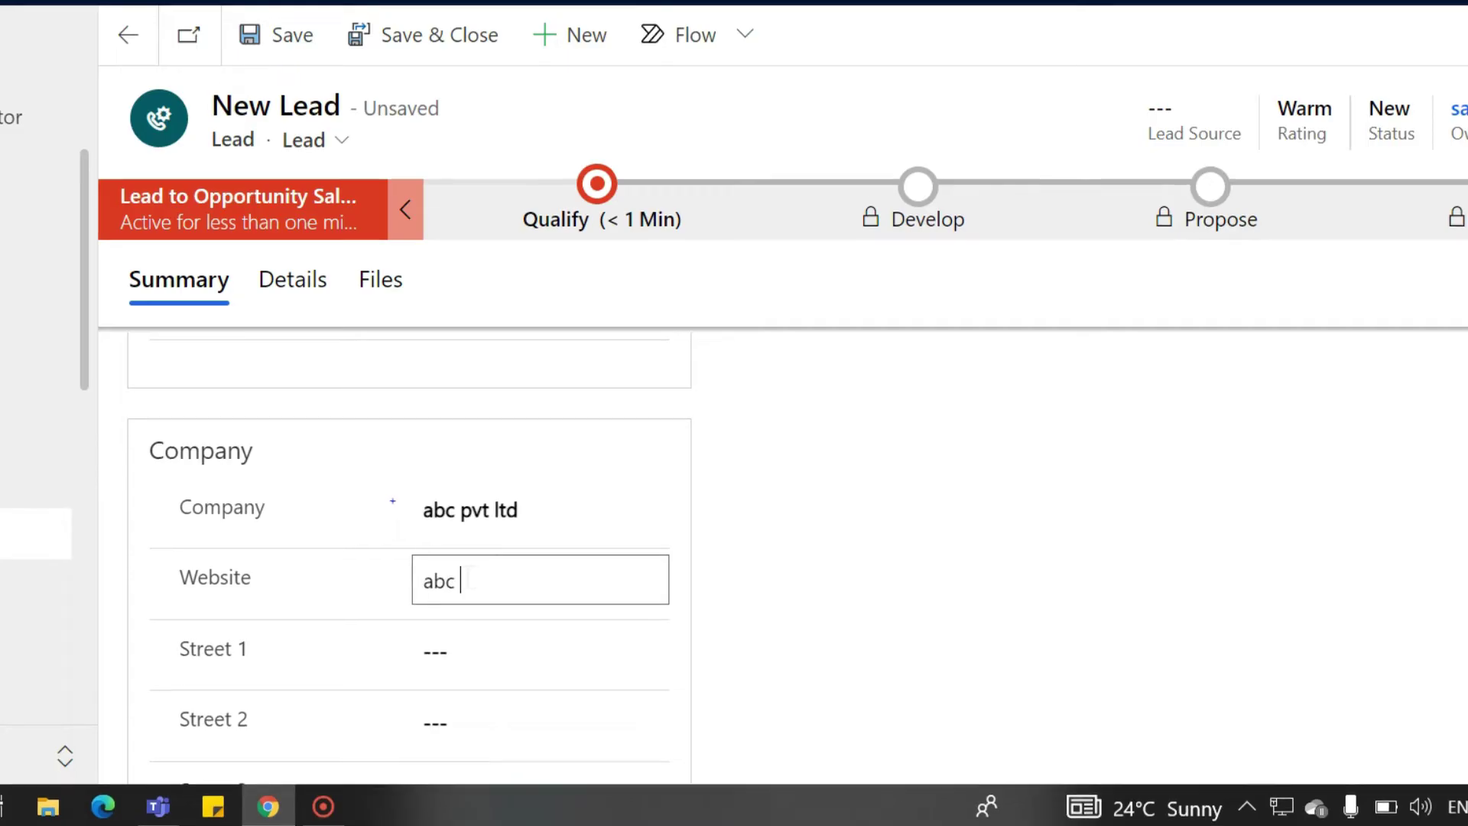
pyautogui.write('.com')
pyautogui.press('Tab')
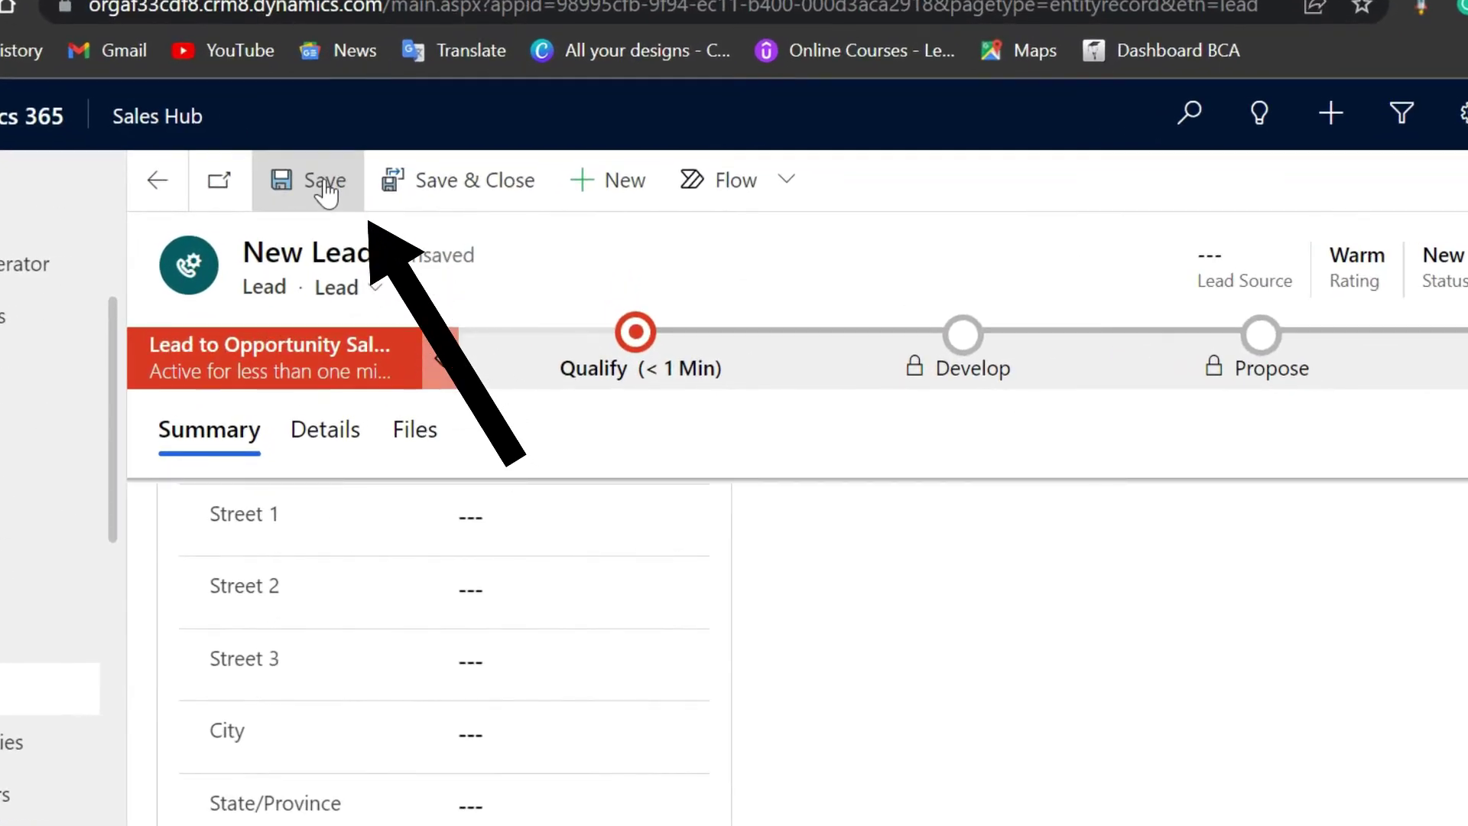
pyautogui.click(375, 195)
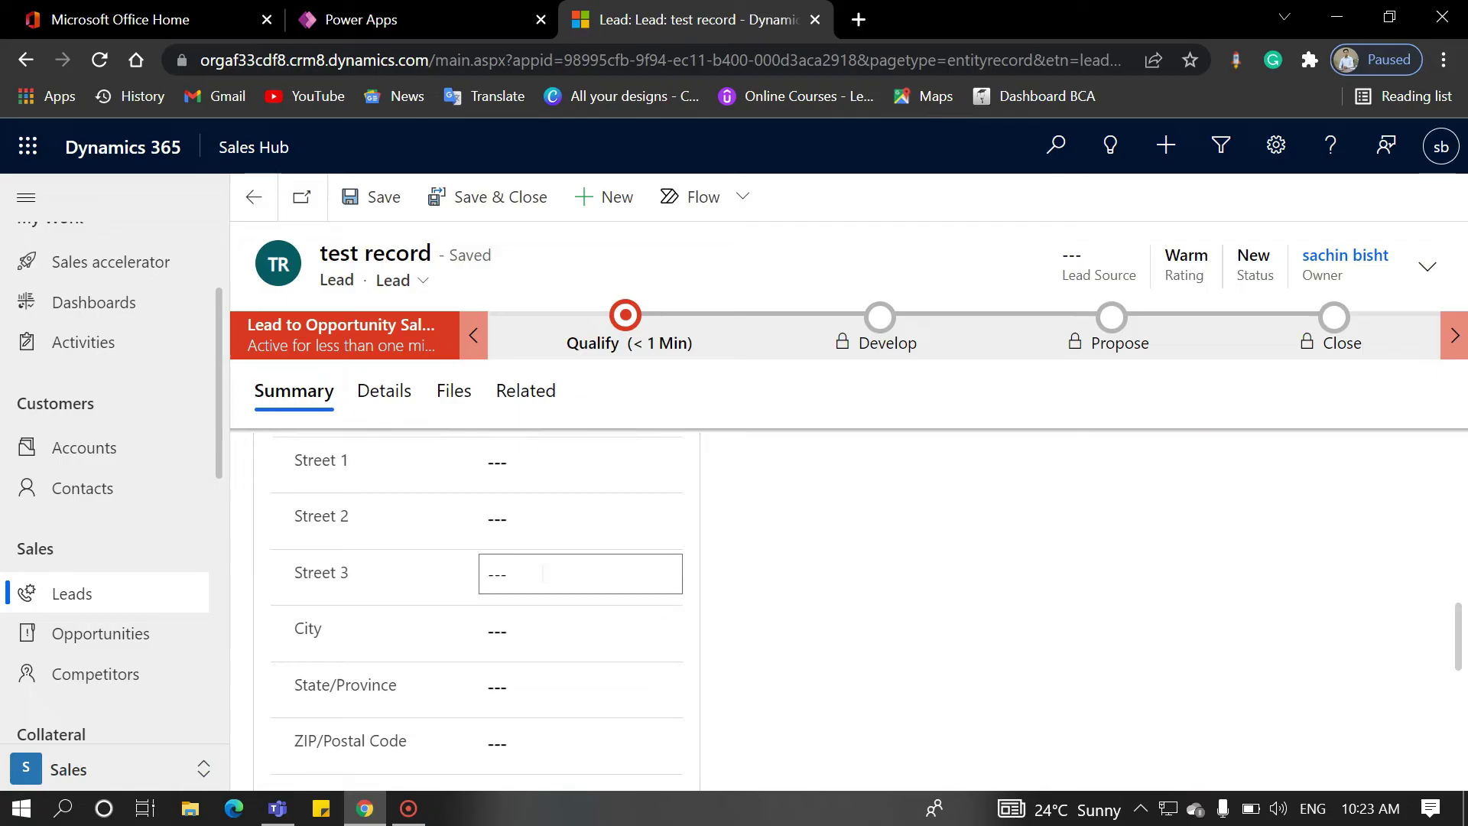
# Step: Review the saved lead's Details section and its Industry choices
pyautogui.scroll(5, 489, 569)
pyautogui.click(349, 392)
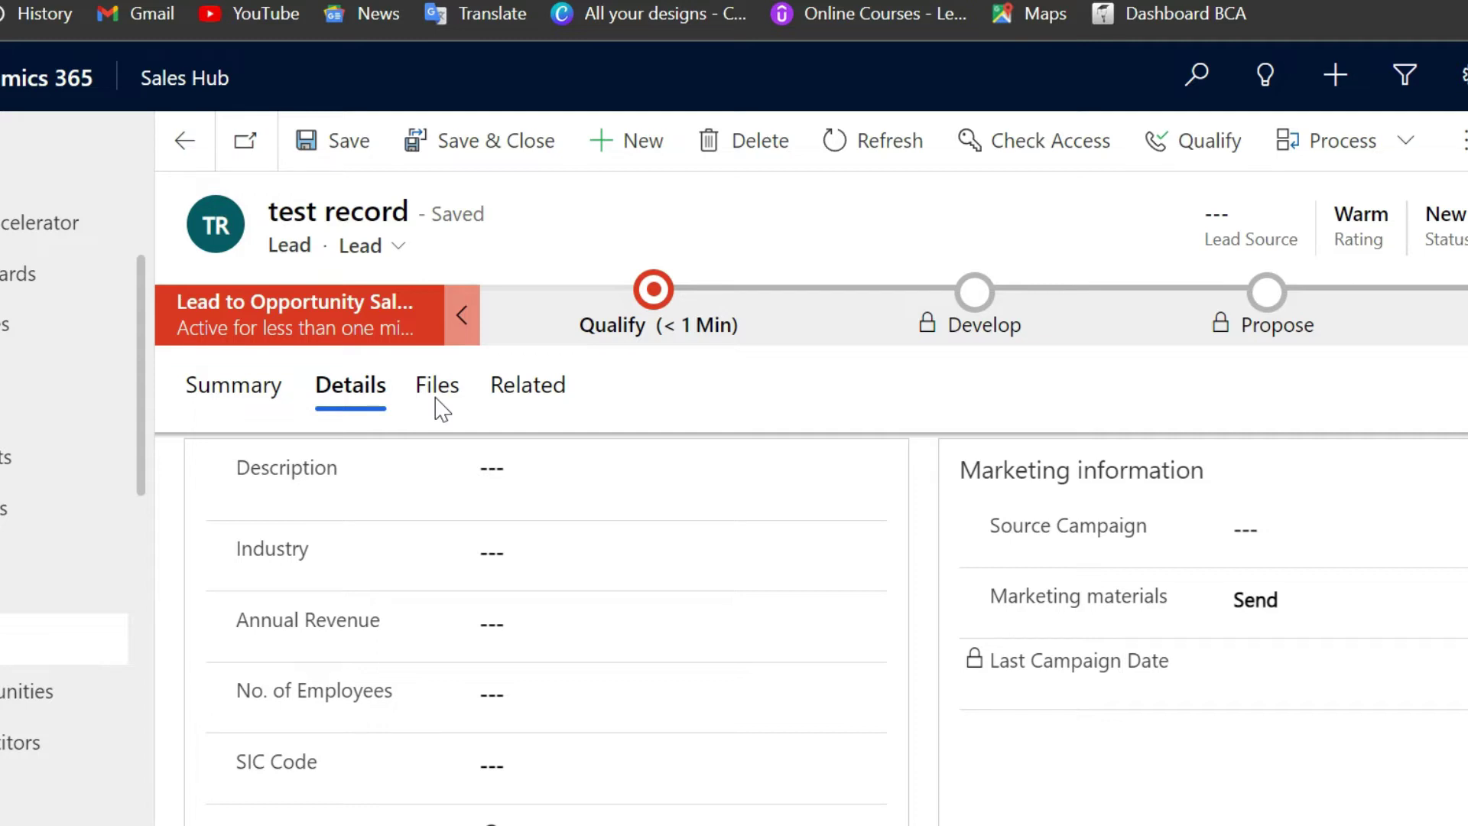
pyautogui.click(518, 535)
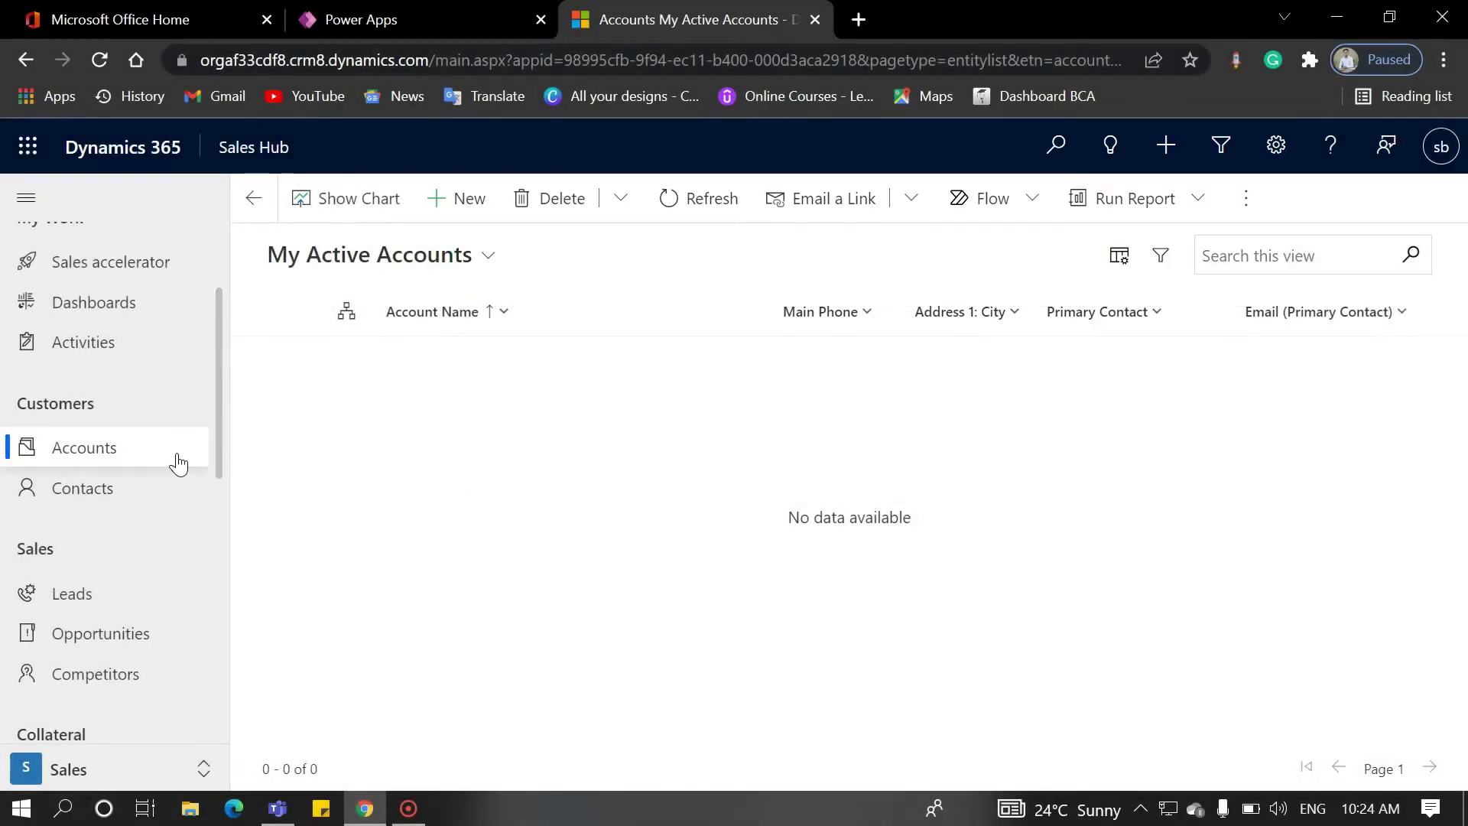
# Step: Create account 'test ac' with phone, fax and website test.com, and save it with Ctrl+S
pyautogui.click(462, 216)
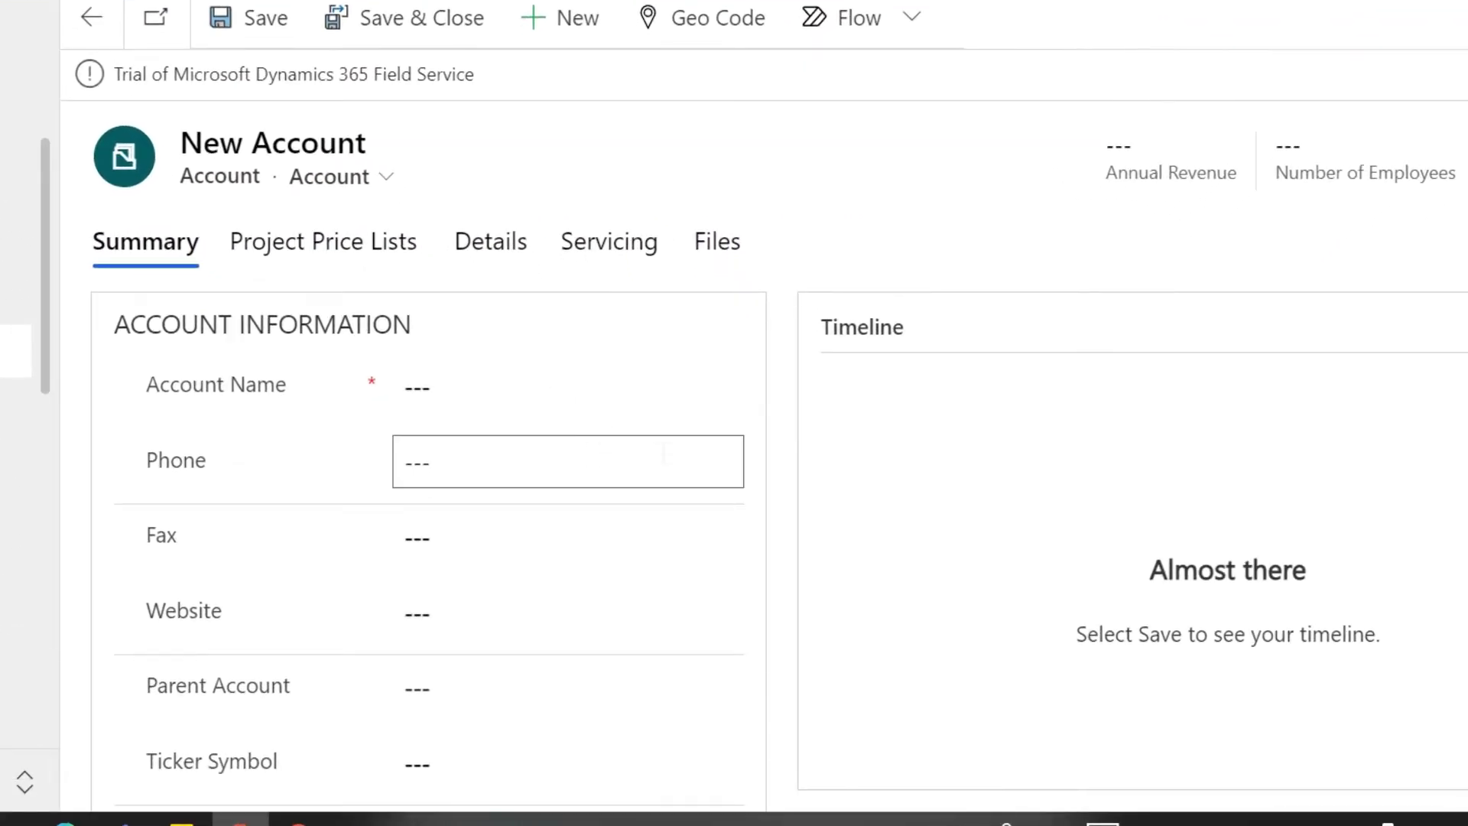
pyautogui.scroll(-2, 767, 468)
pyautogui.scroll(-3, 766, 468)
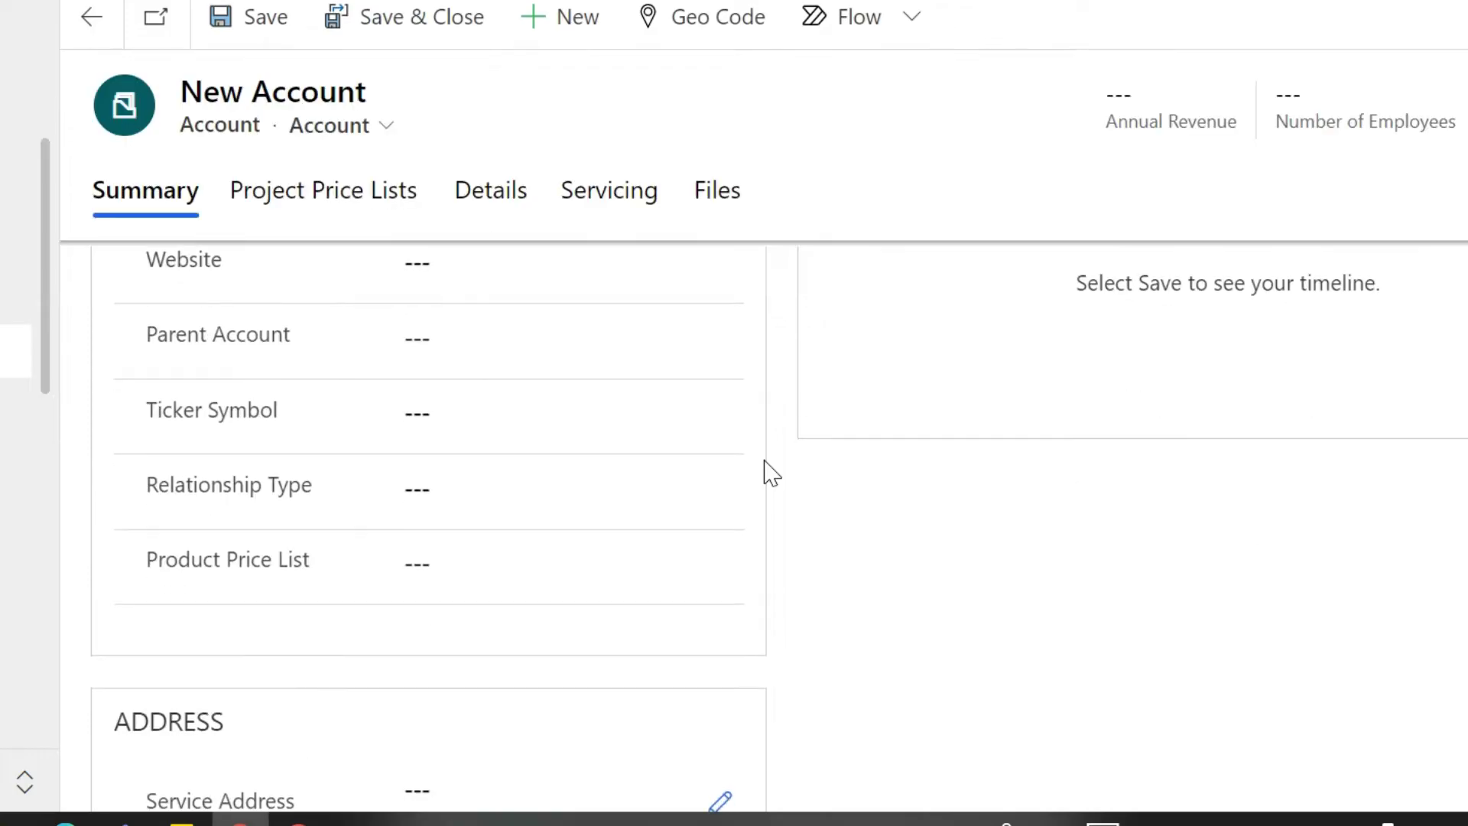
pyautogui.scroll(4, 766, 469)
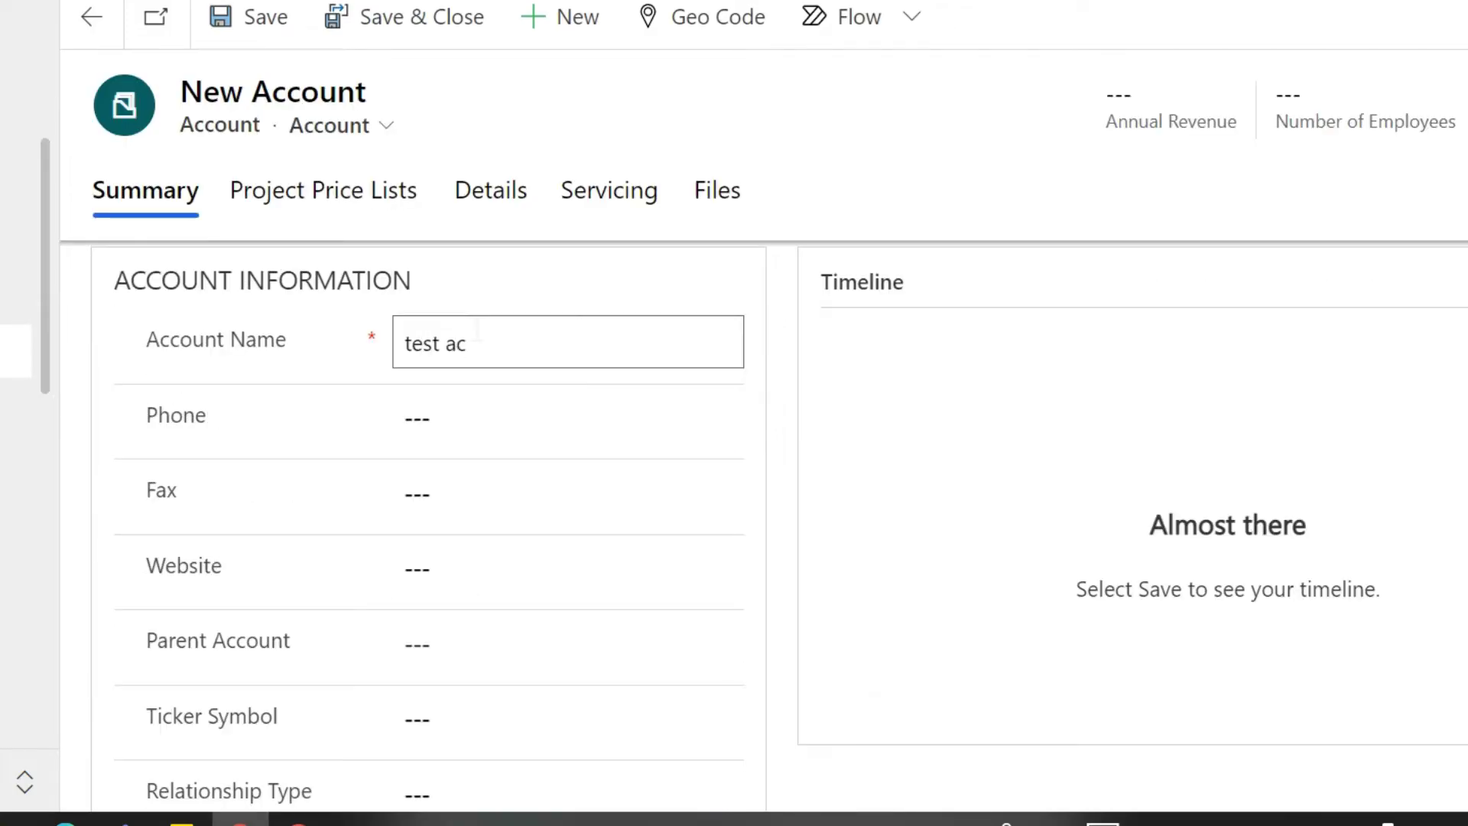
pyautogui.press('Tab')
pyautogui.write('9087654')
pyautogui.press('Tab')
pyautogui.write('778987')
pyautogui.press('Tab')
pyautogui.write('test.com')
pyautogui.press('Tab')
pyautogui.scroll(-5, 432, 562)
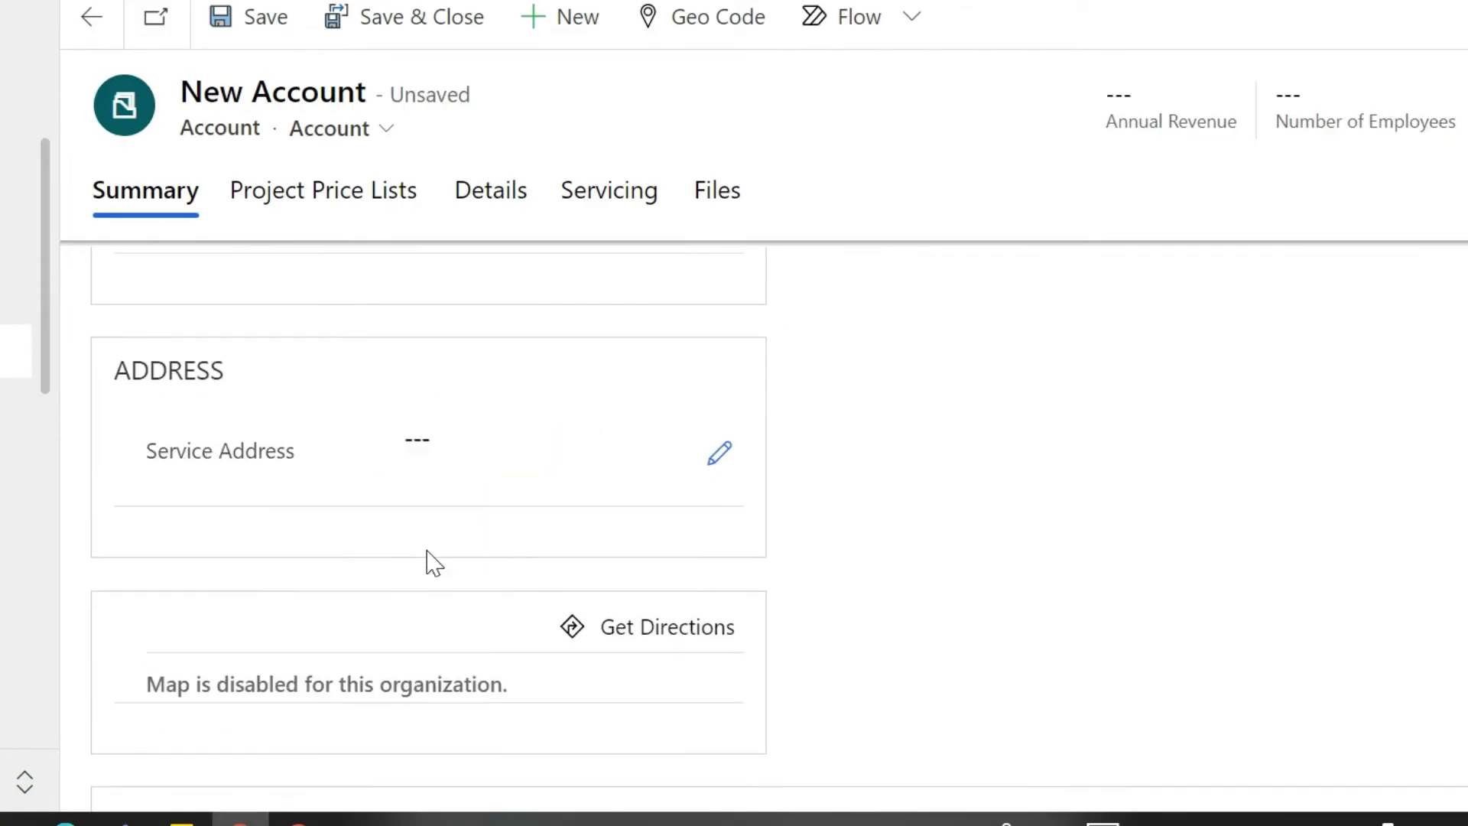
pyautogui.scroll(5, 432, 562)
pyautogui.hotkey('ctrl', 's')
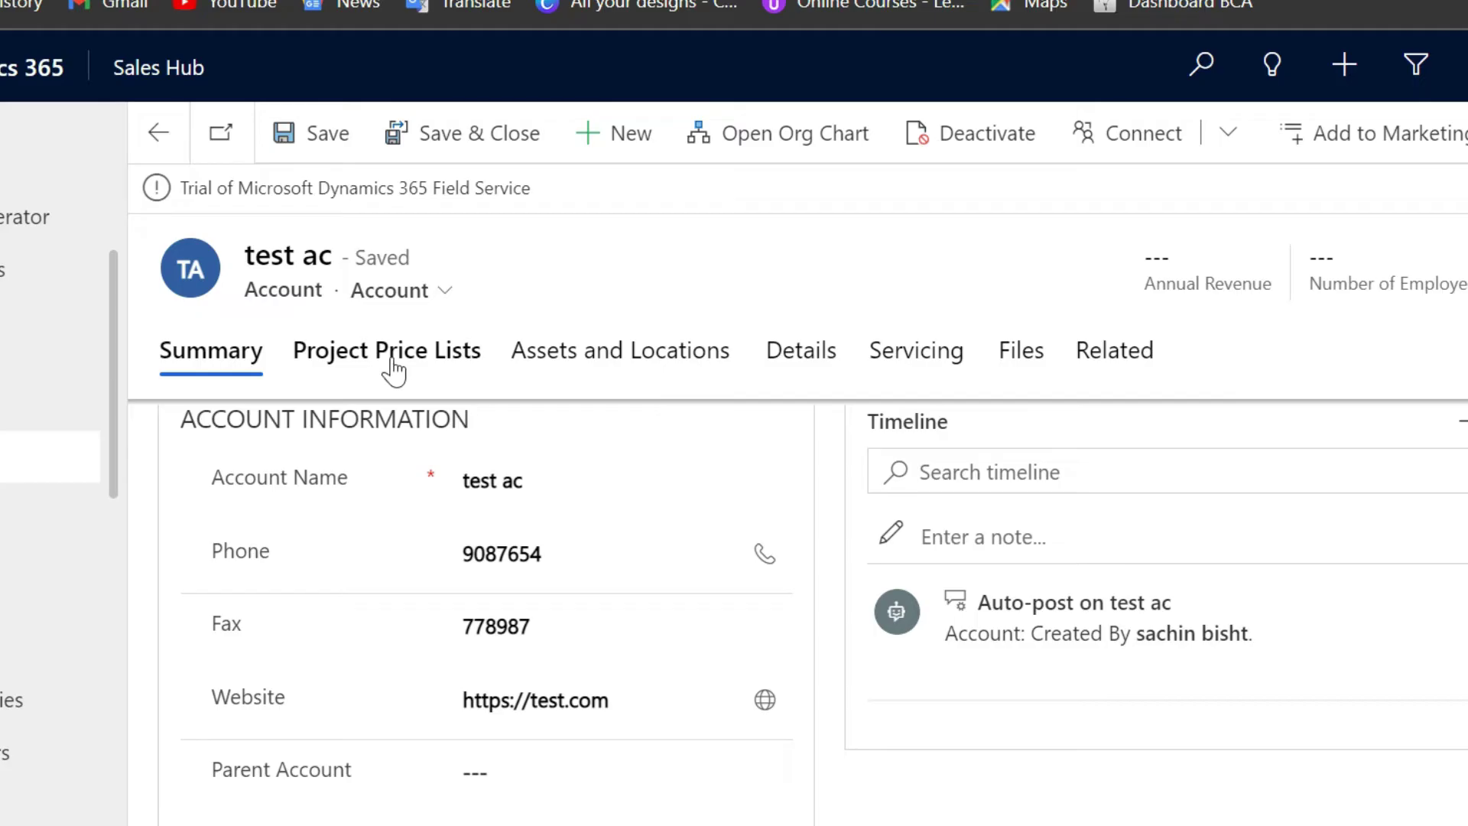
pyautogui.scroll(-1, 443, 374)
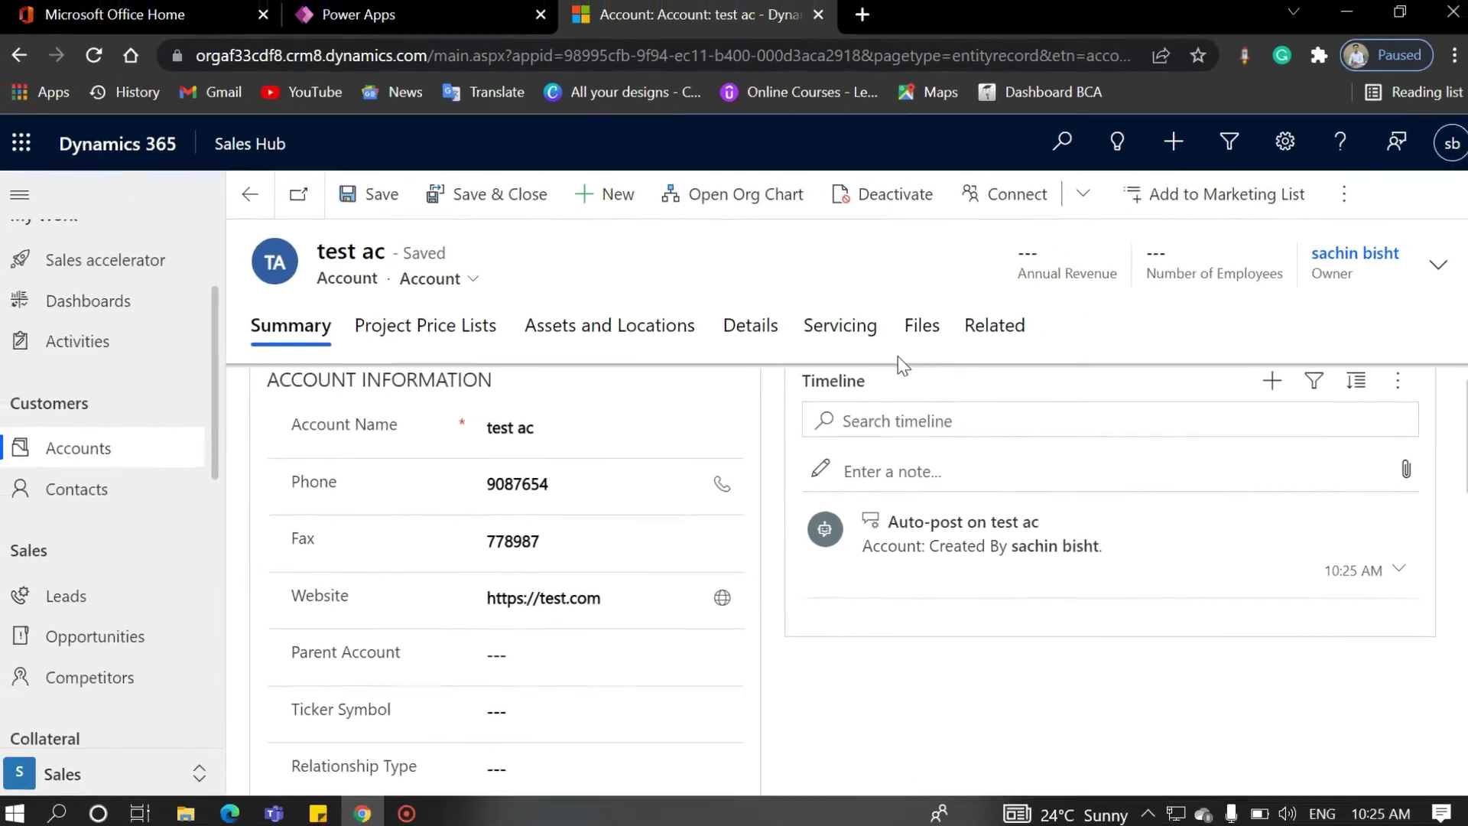
# Step: Open the My Active Contacts list under Customers
pyautogui.click(30, 496)
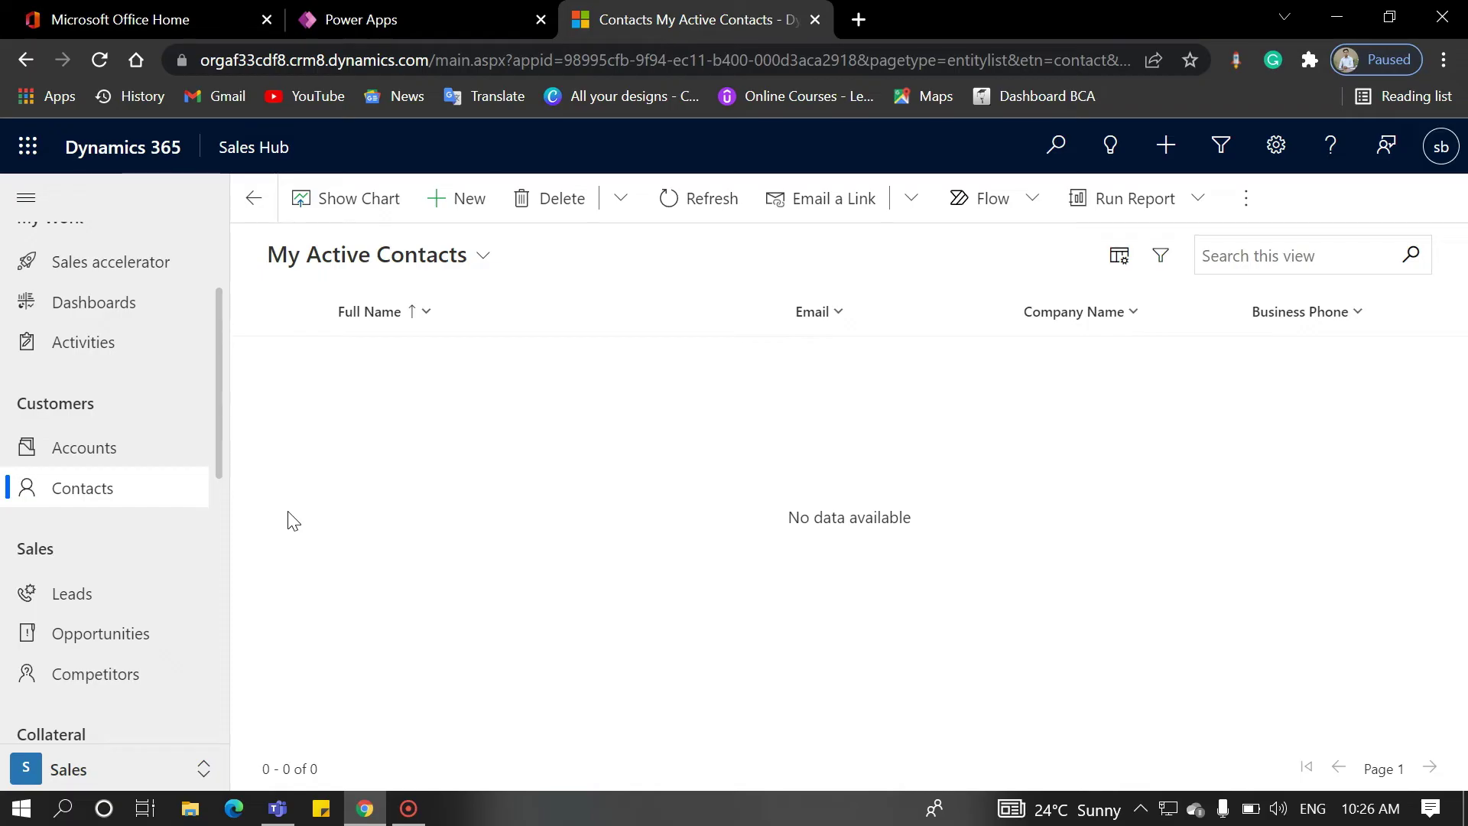
# Step: Start a new contact, enter its first and last name, and link it to account test ac
pyautogui.click(460, 204)
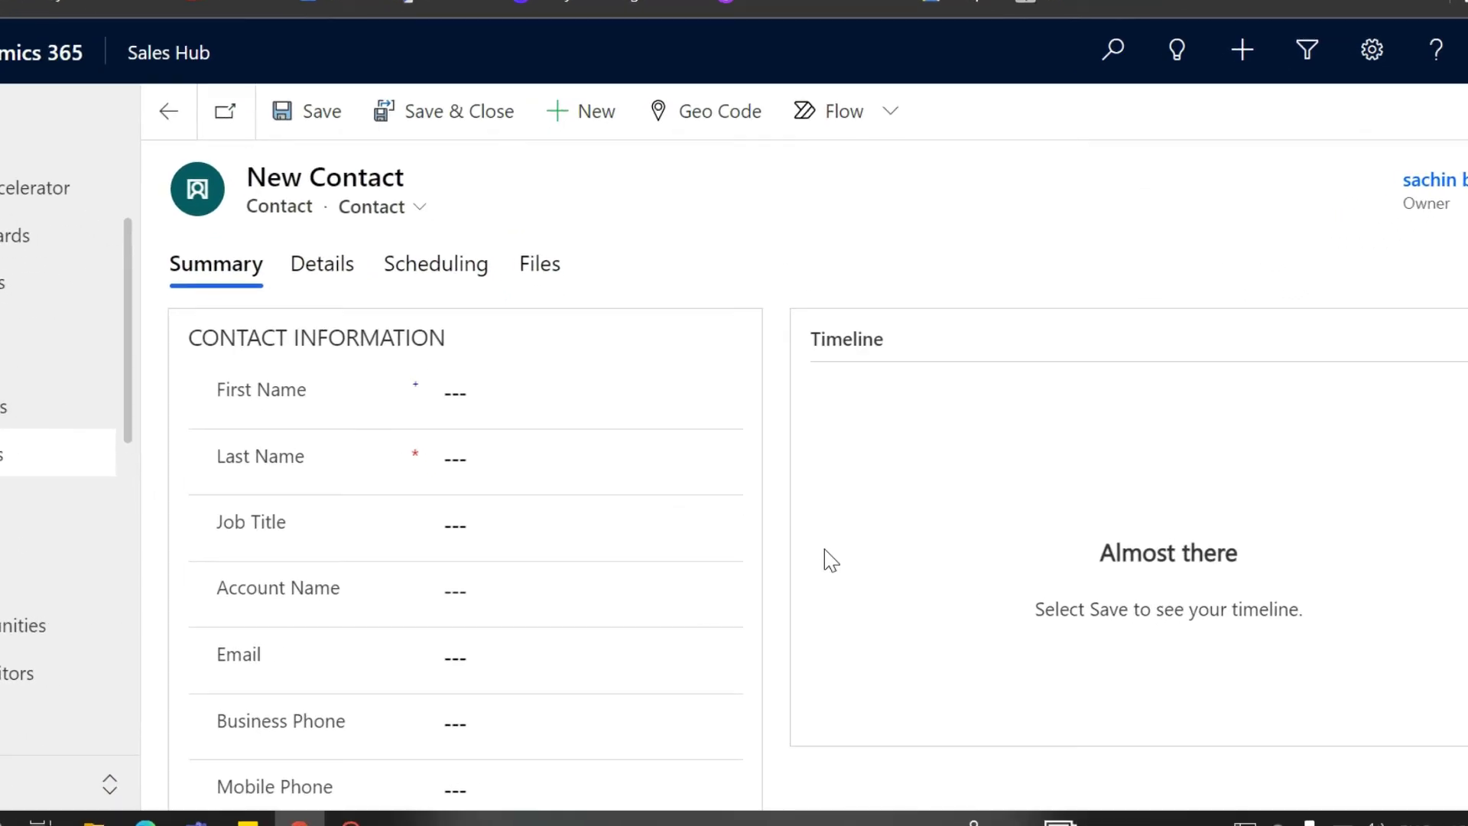
pyautogui.click(618, 451)
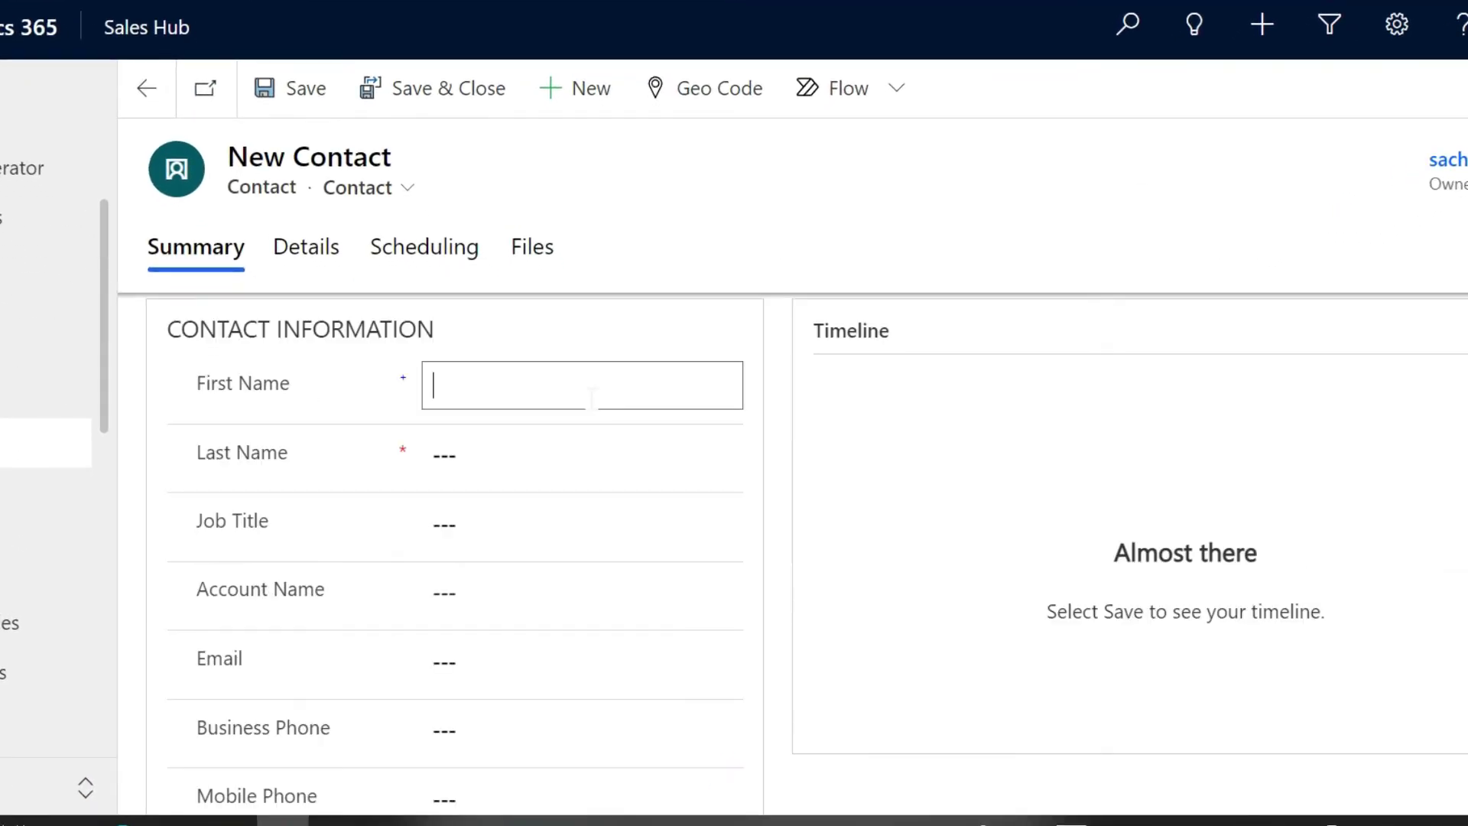
pyautogui.write('test')
pyautogui.click(550, 471)
pyautogui.write('decord1')
pyautogui.click(496, 593)
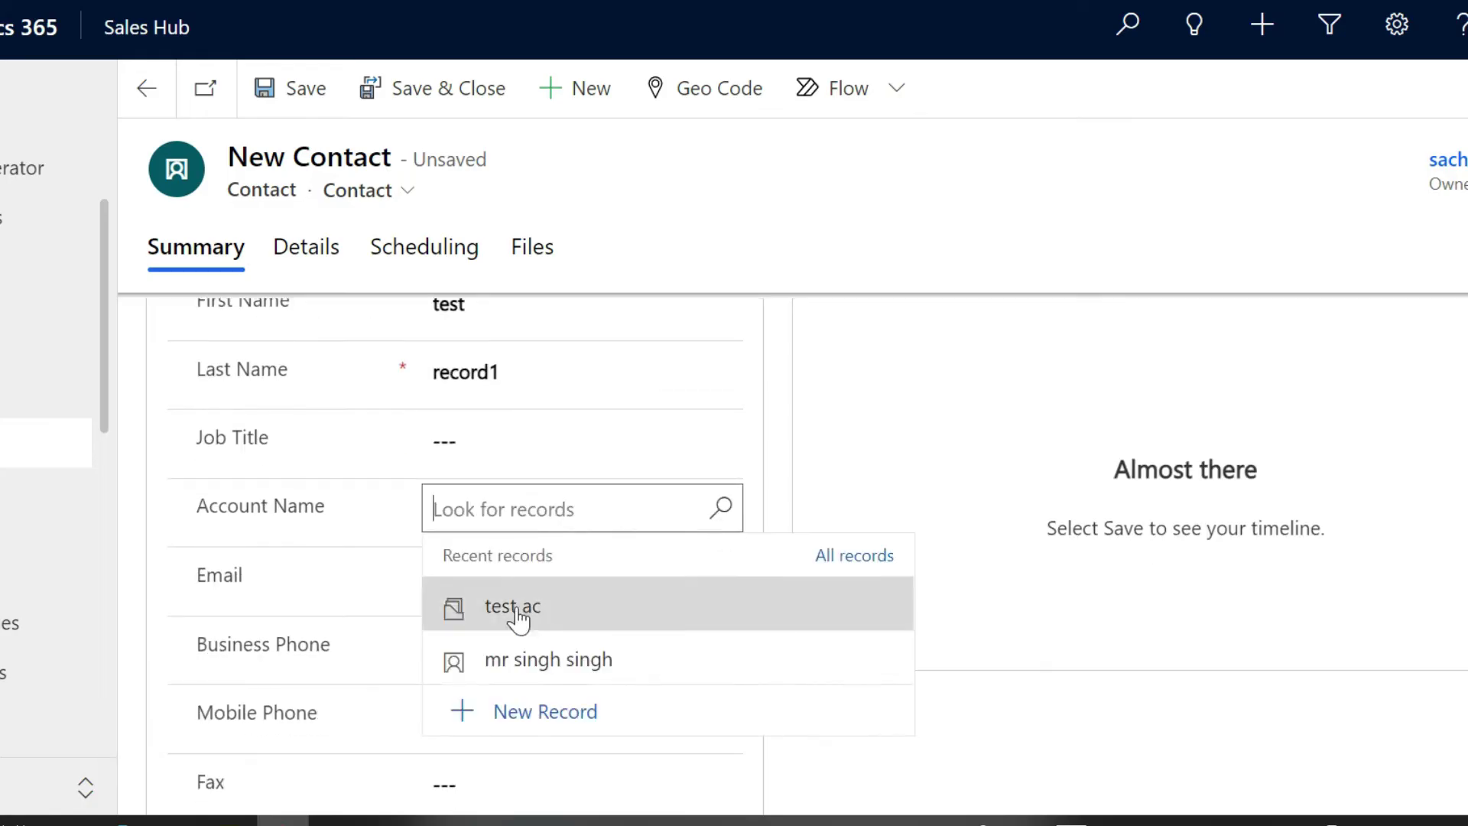
pyautogui.click(527, 620)
# Step: Fill in the contact's email and business phone, then save the contact
pyautogui.scroll(-2, 481, 428)
pyautogui.click(479, 433)
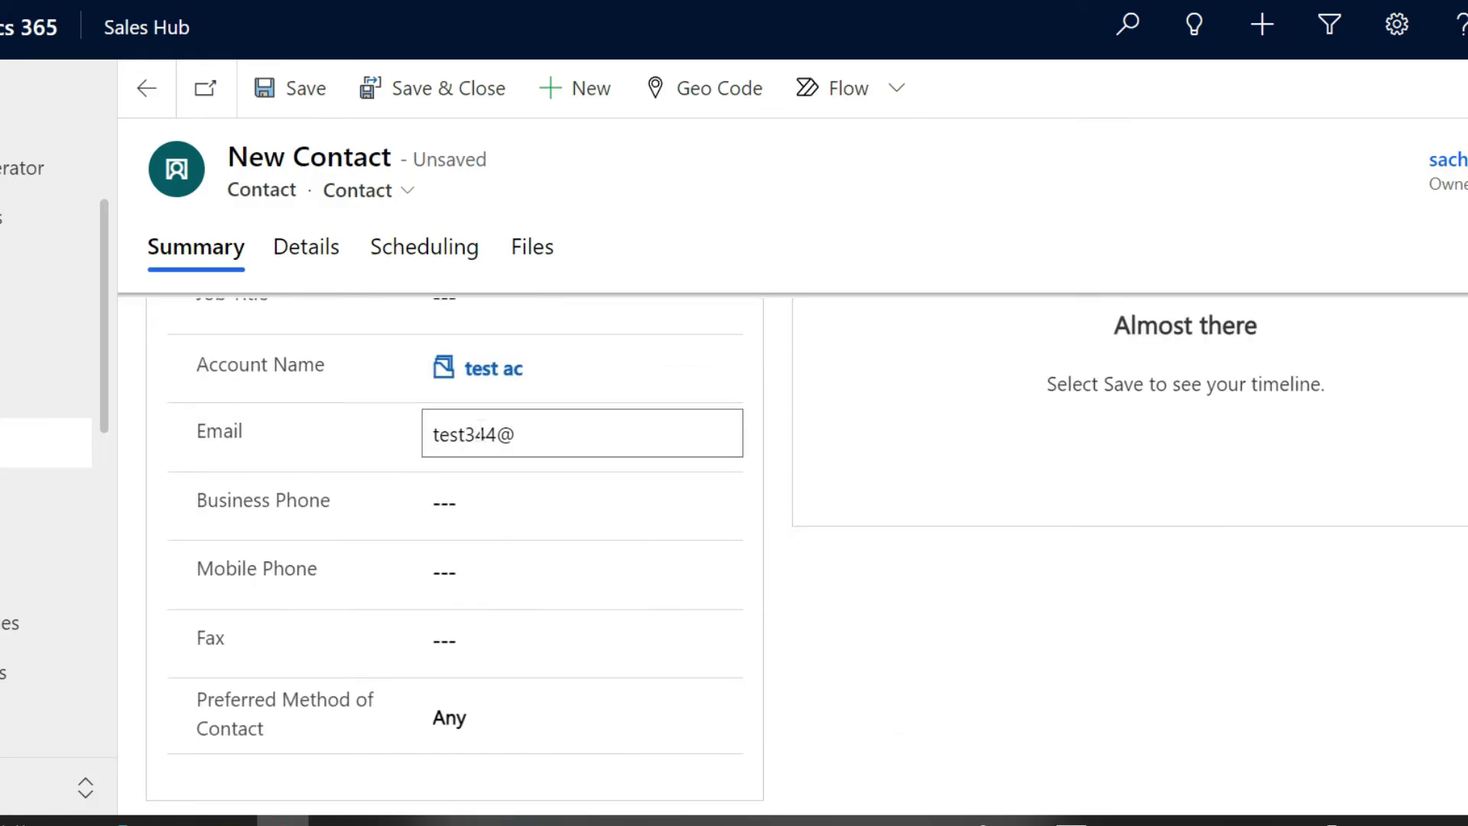
pyautogui.press('Tab')
pyautogui.write('4')
pyautogui.scroll(-5, 458, 535)
pyautogui.click(476, 535)
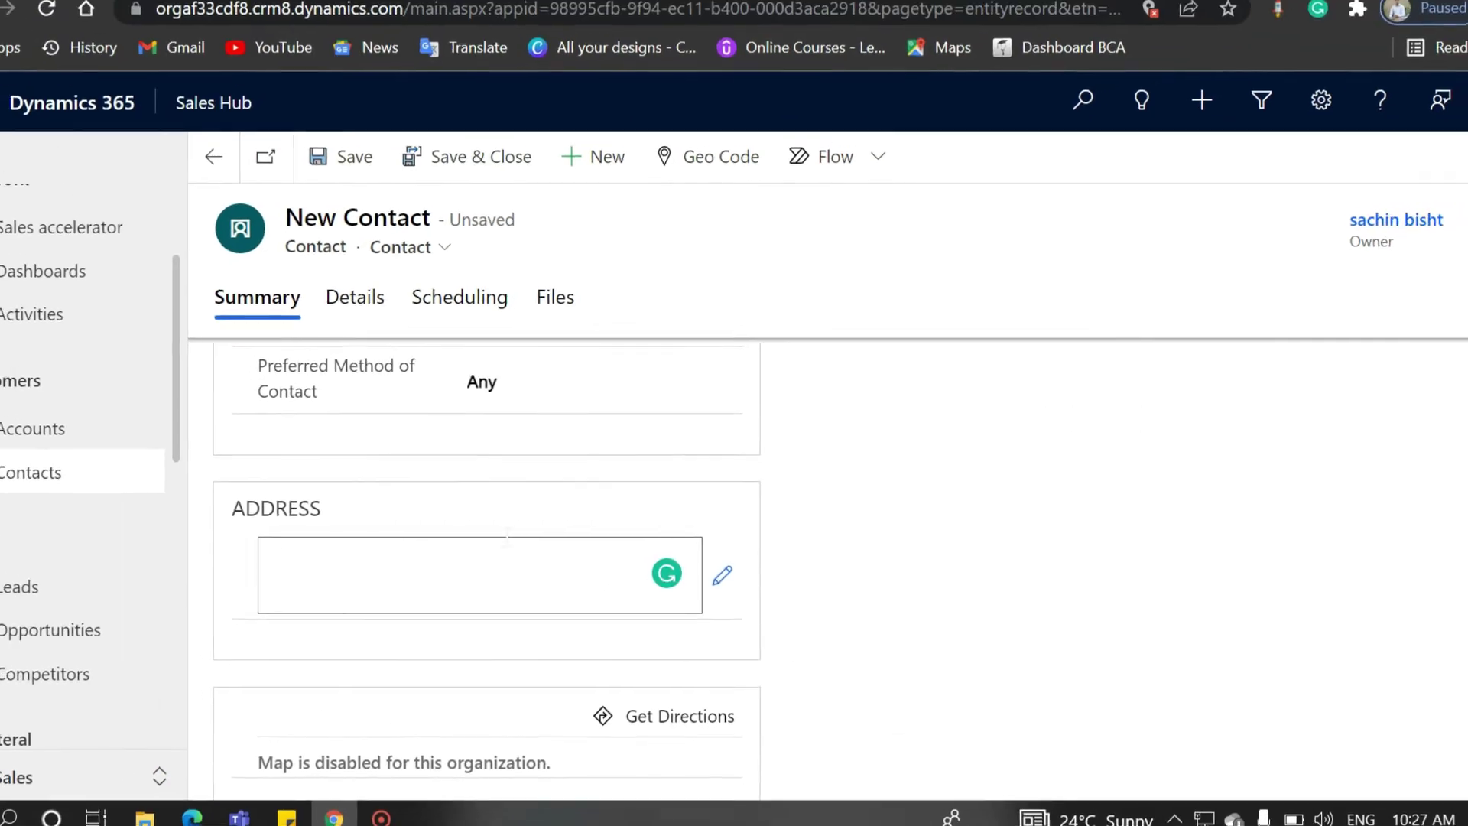
pyautogui.scroll(10, 506, 535)
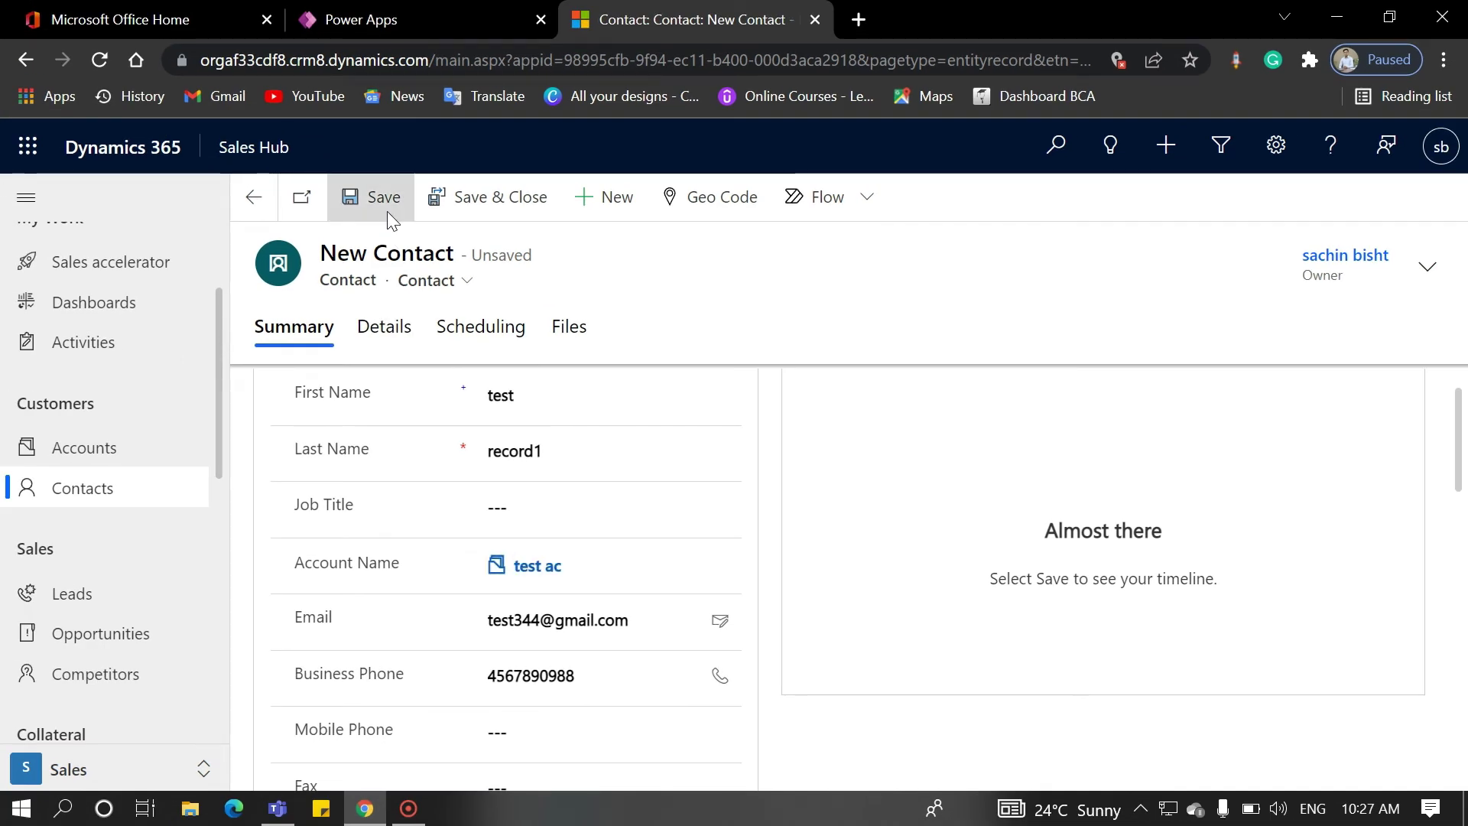
pyautogui.click(382, 199)
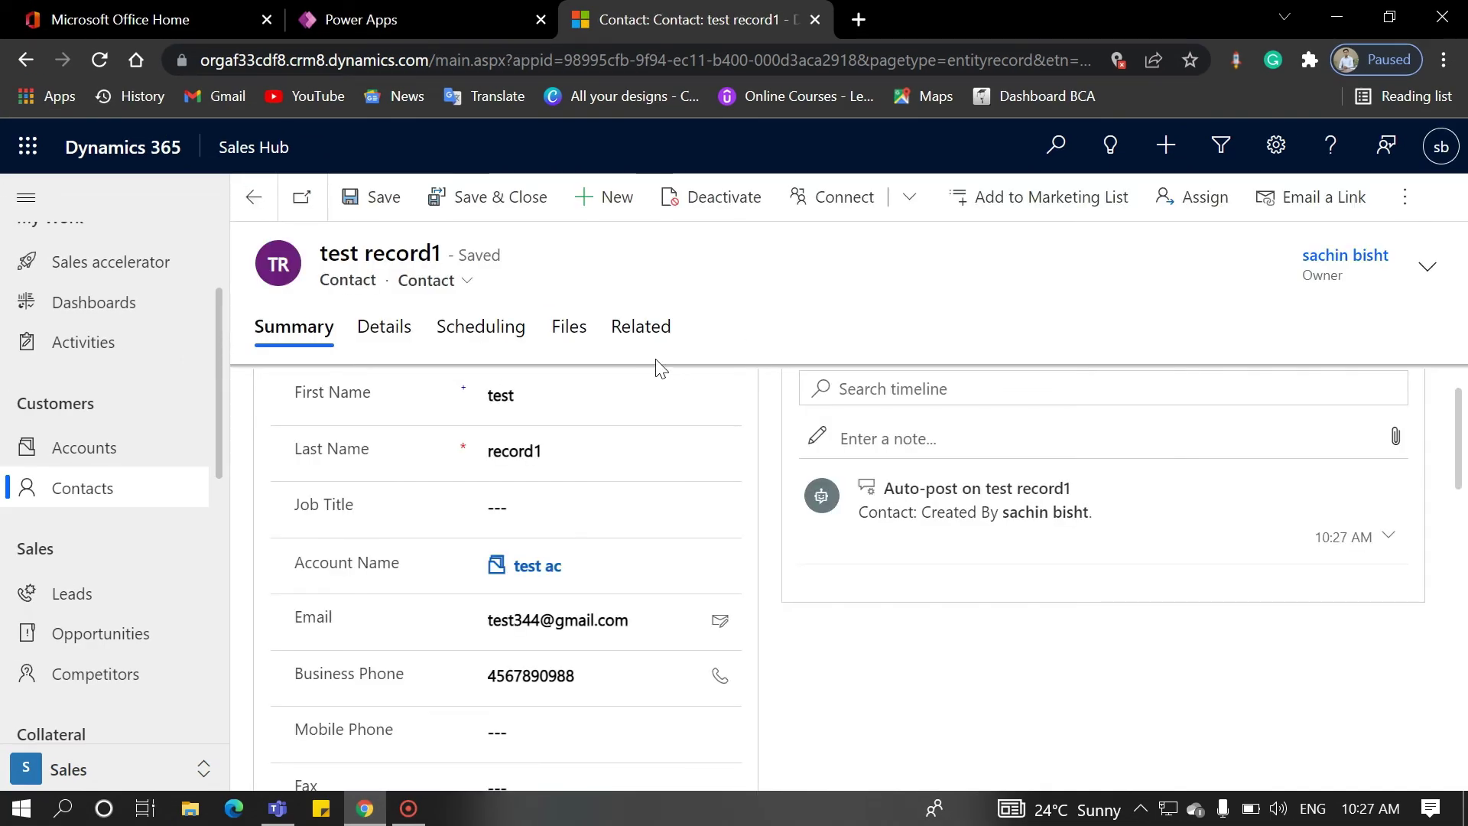